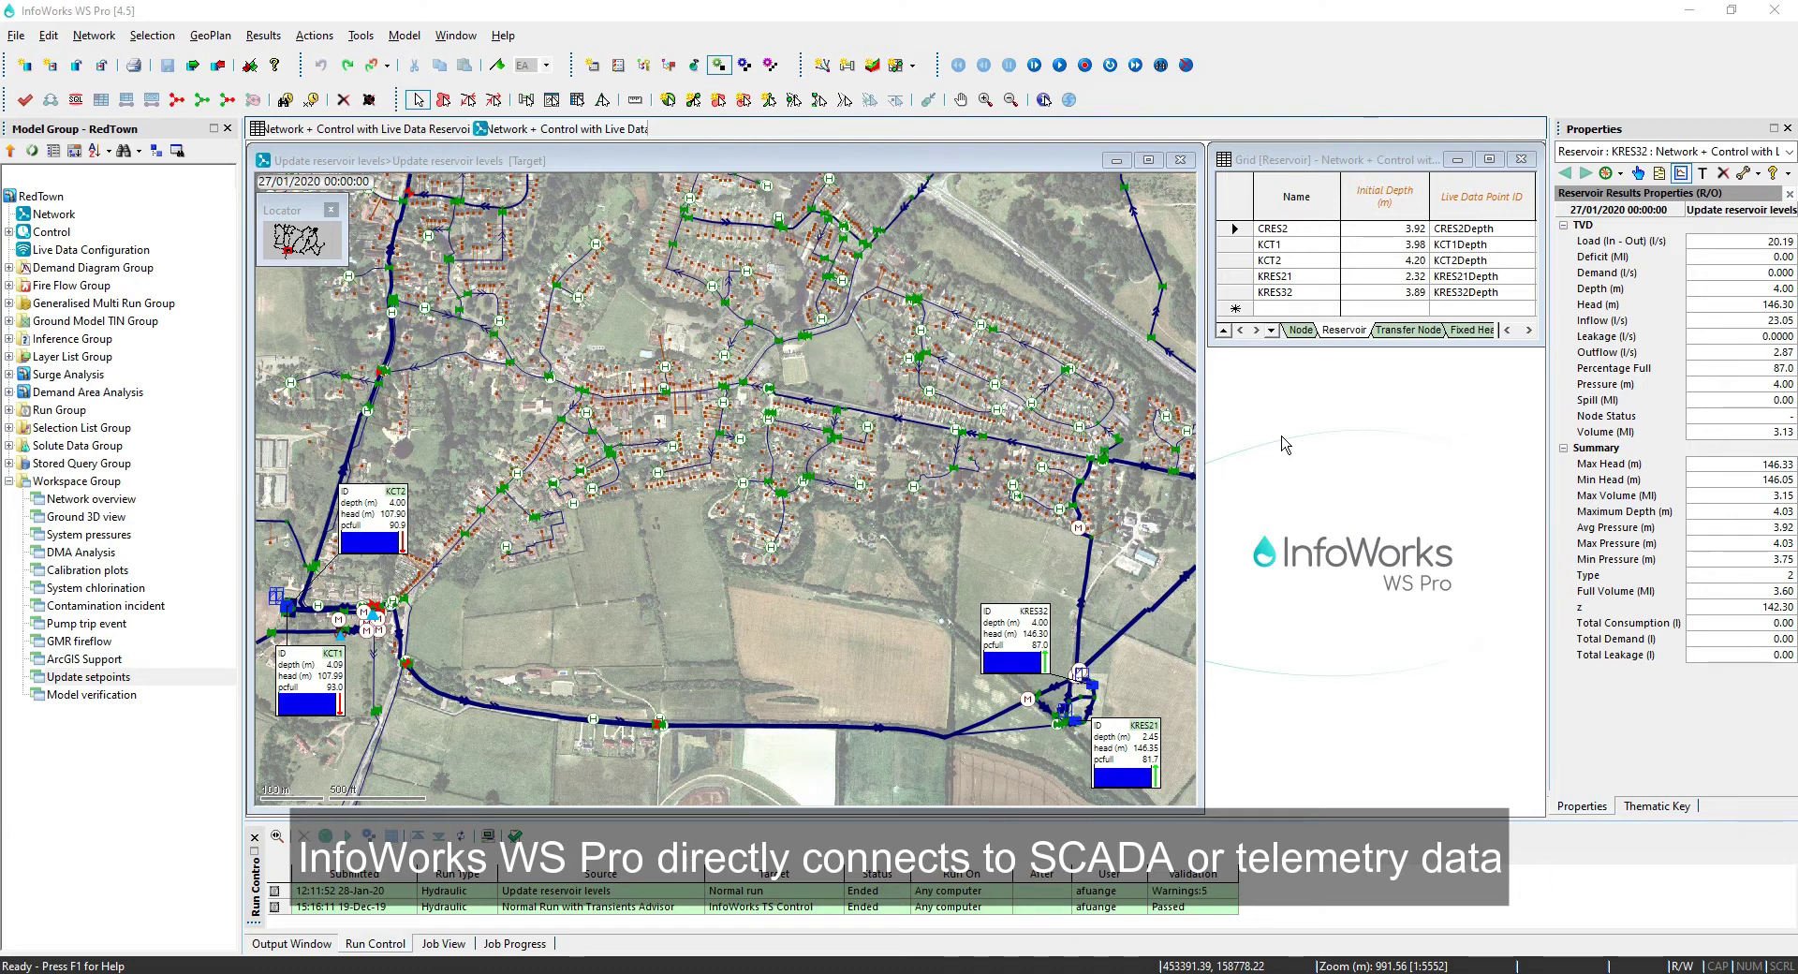
Open the Live Data Configuration grid, scroll its data points, and view the Live Data Logon connections.
right_click(56, 249)
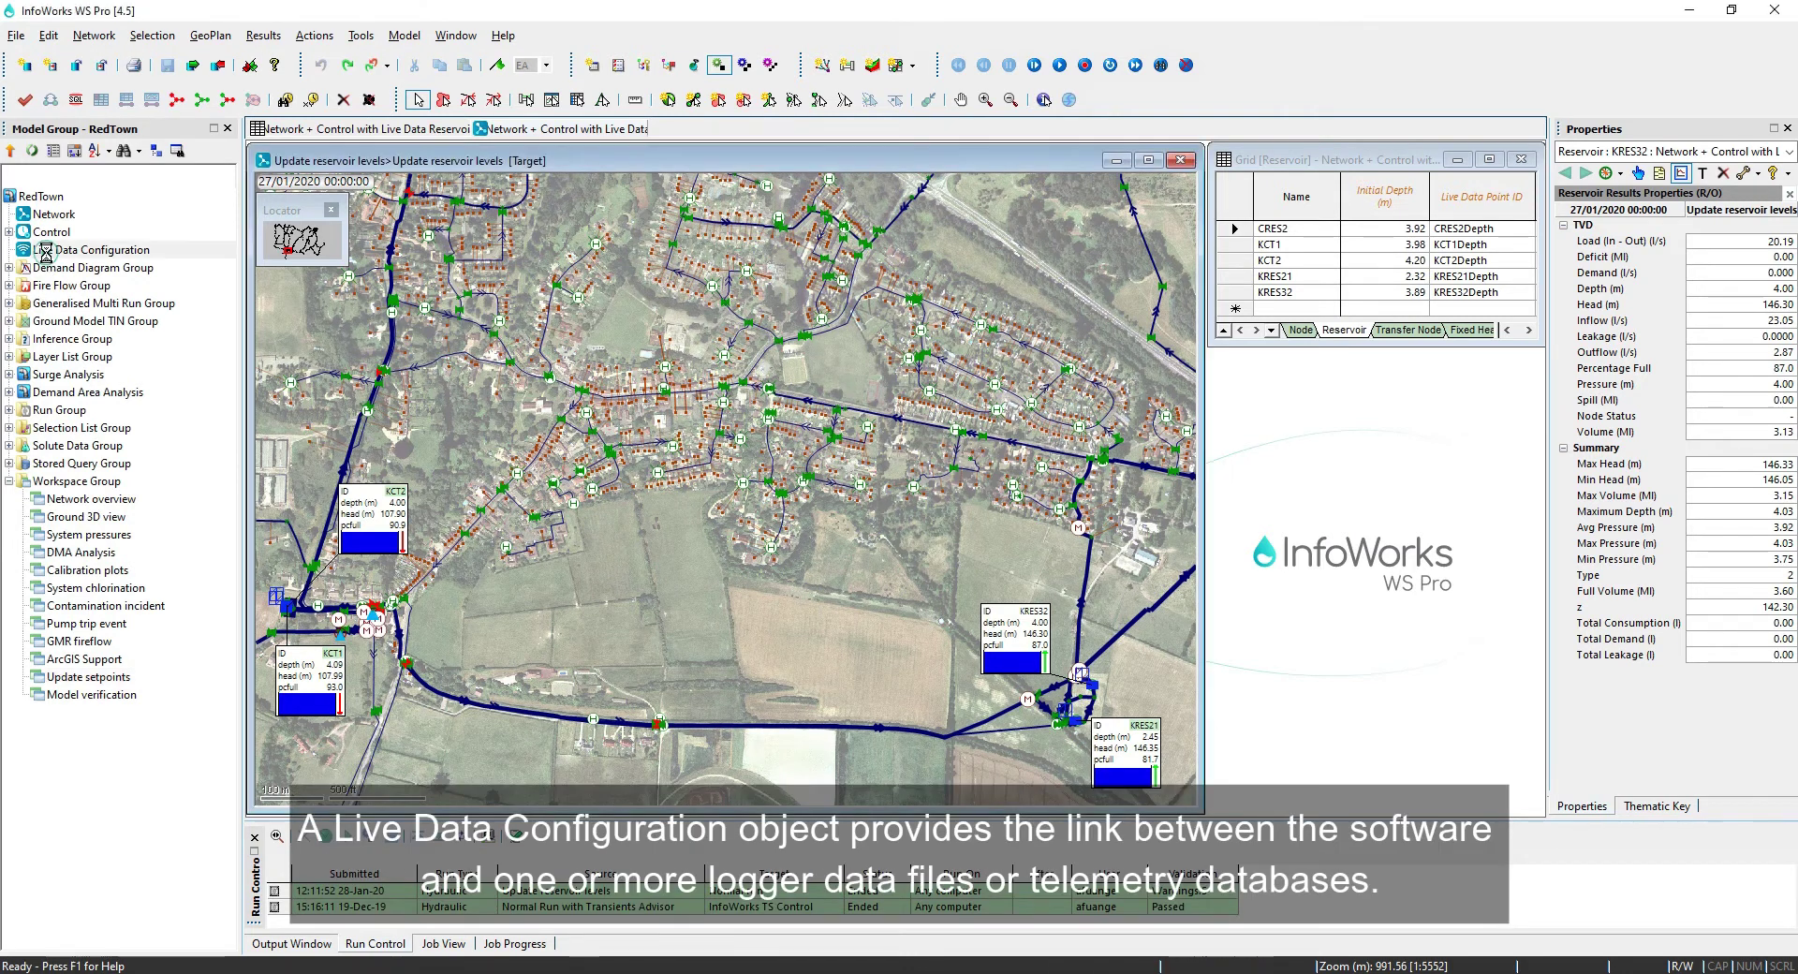
left_click(58, 263)
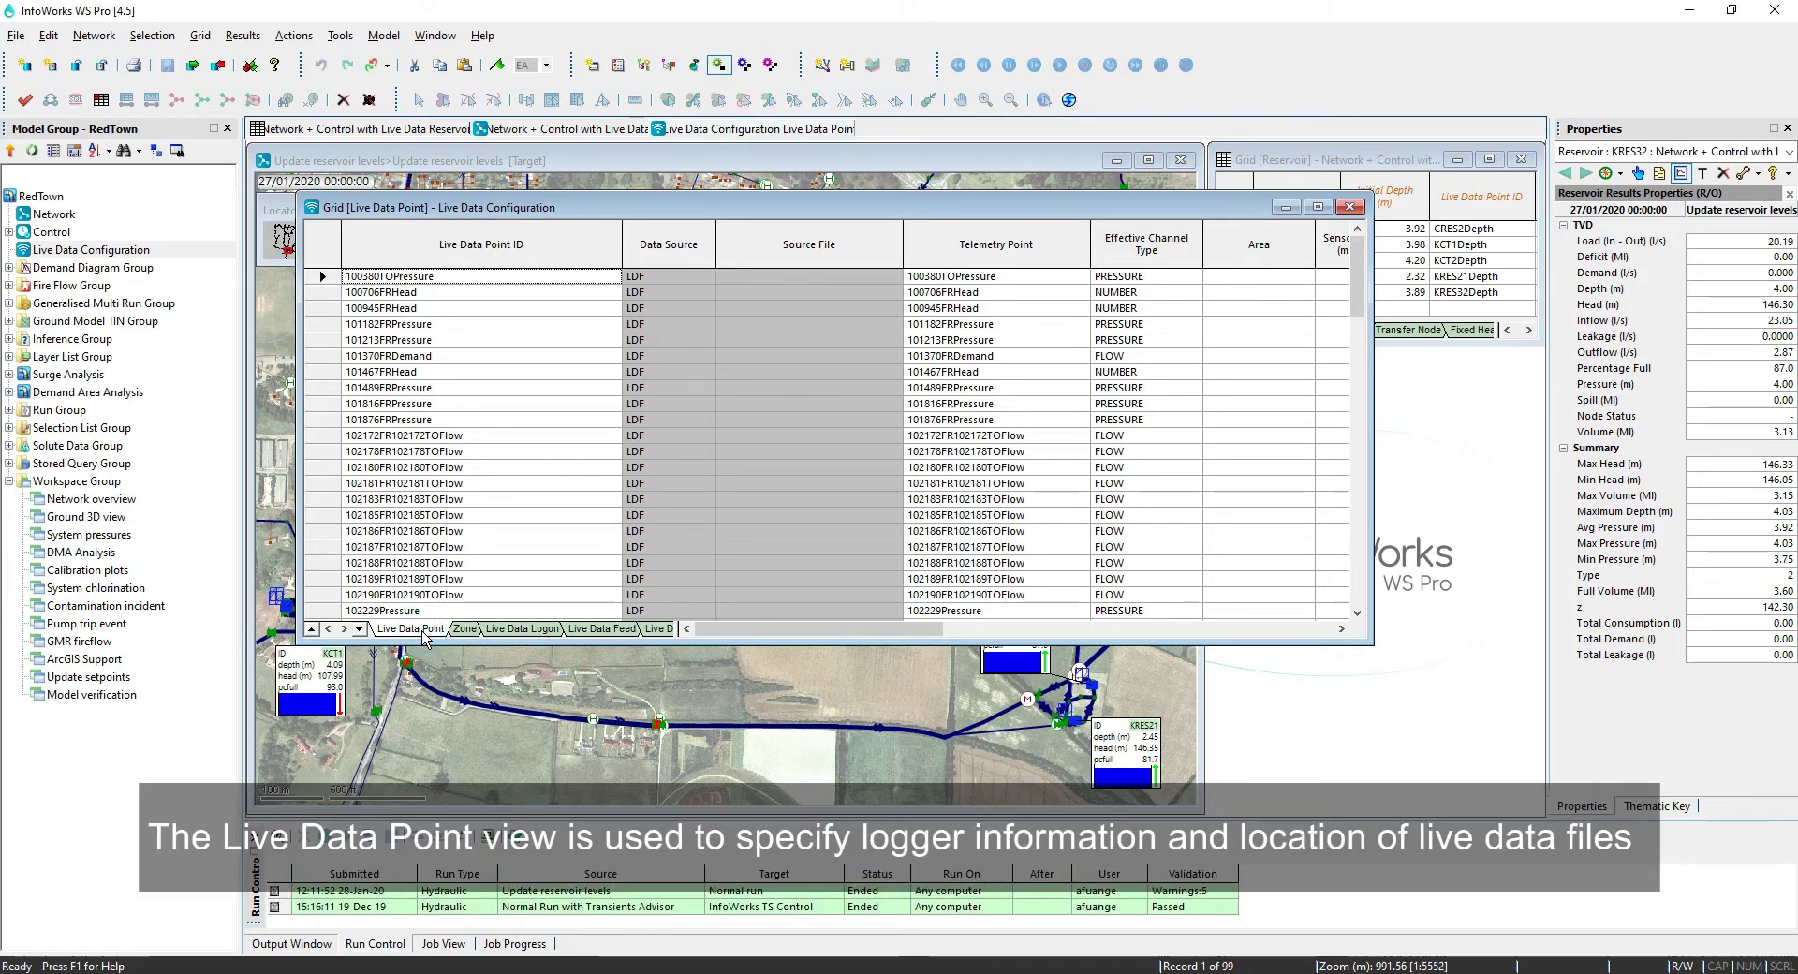
scroll(908, 482, "down", 5)
scroll(908, 482, "down", 20)
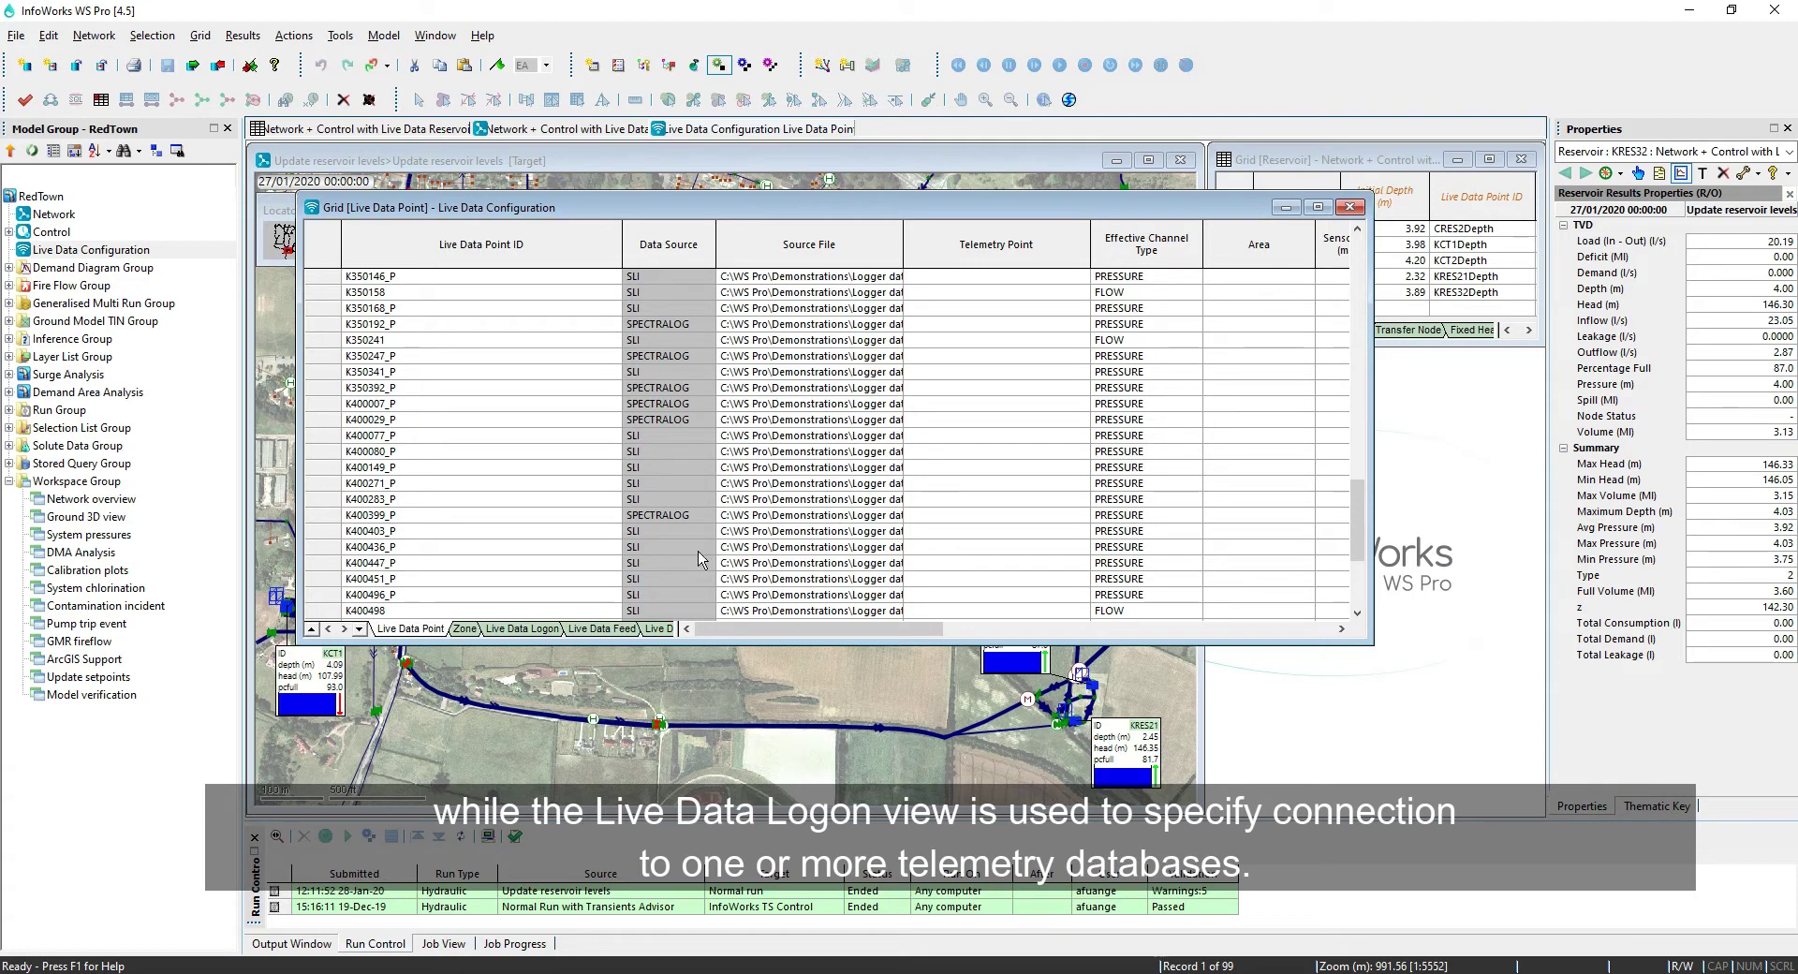
left_click(532, 630)
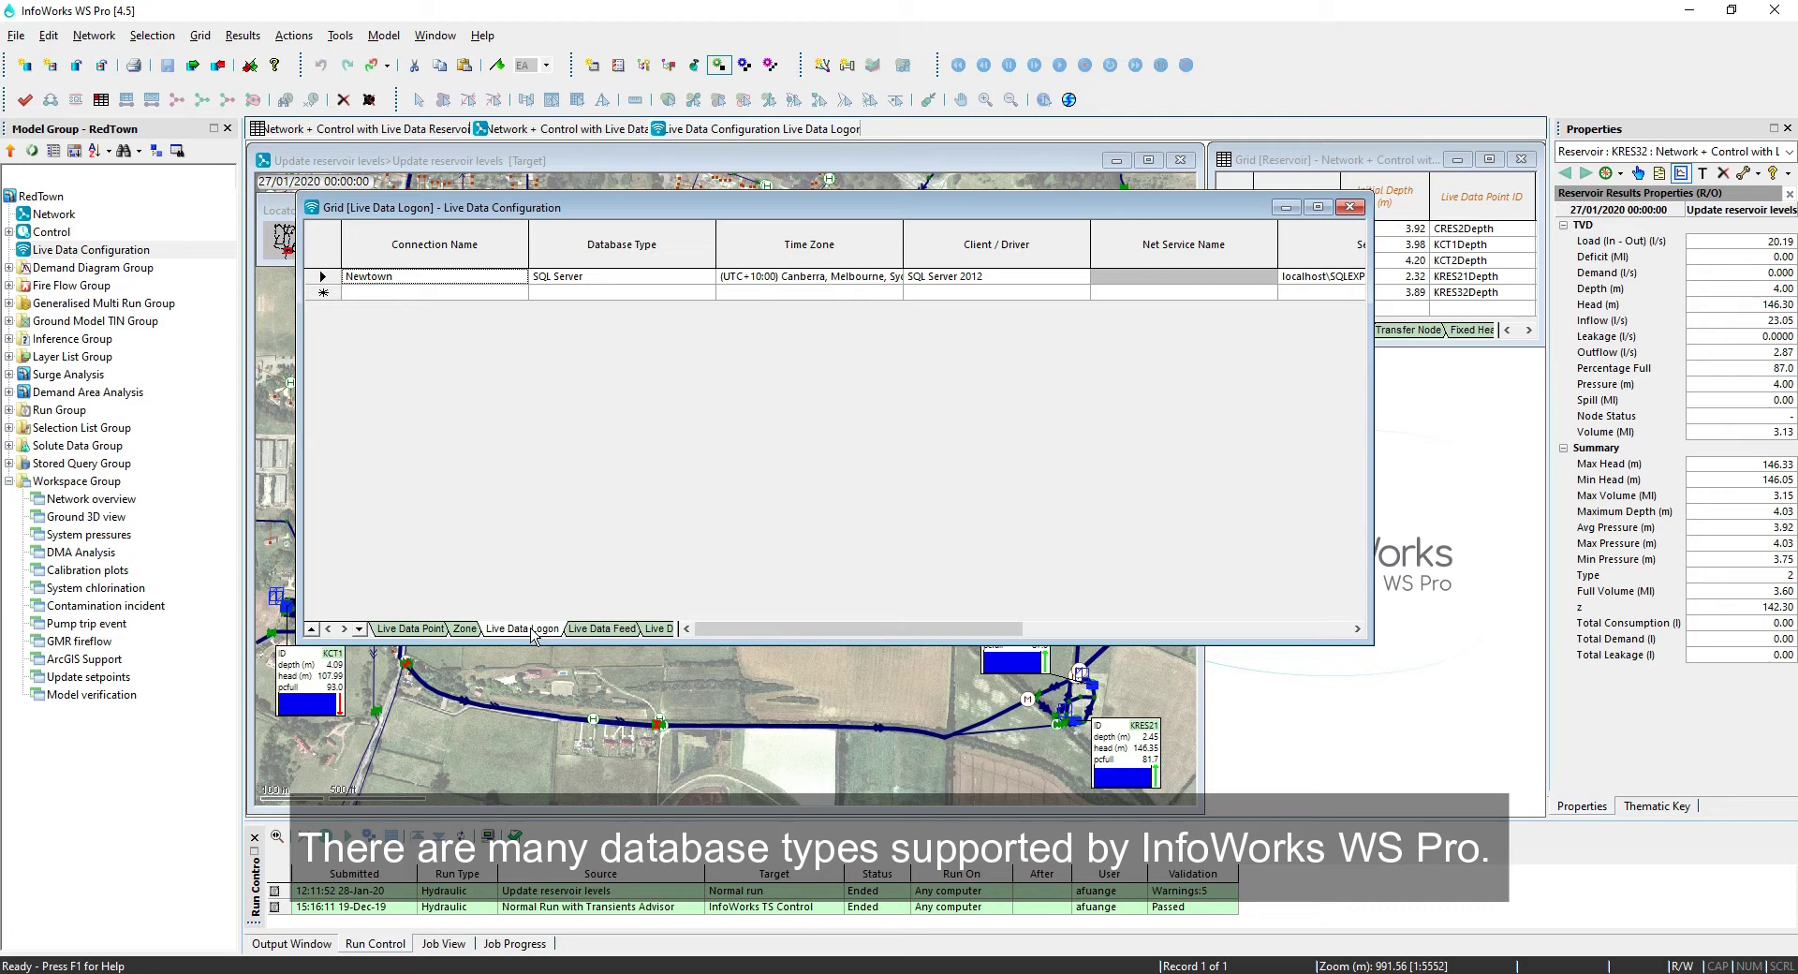
Check the Newtown connection's database type options, then minimise the Live Data Configuration window.
left_click(714, 279)
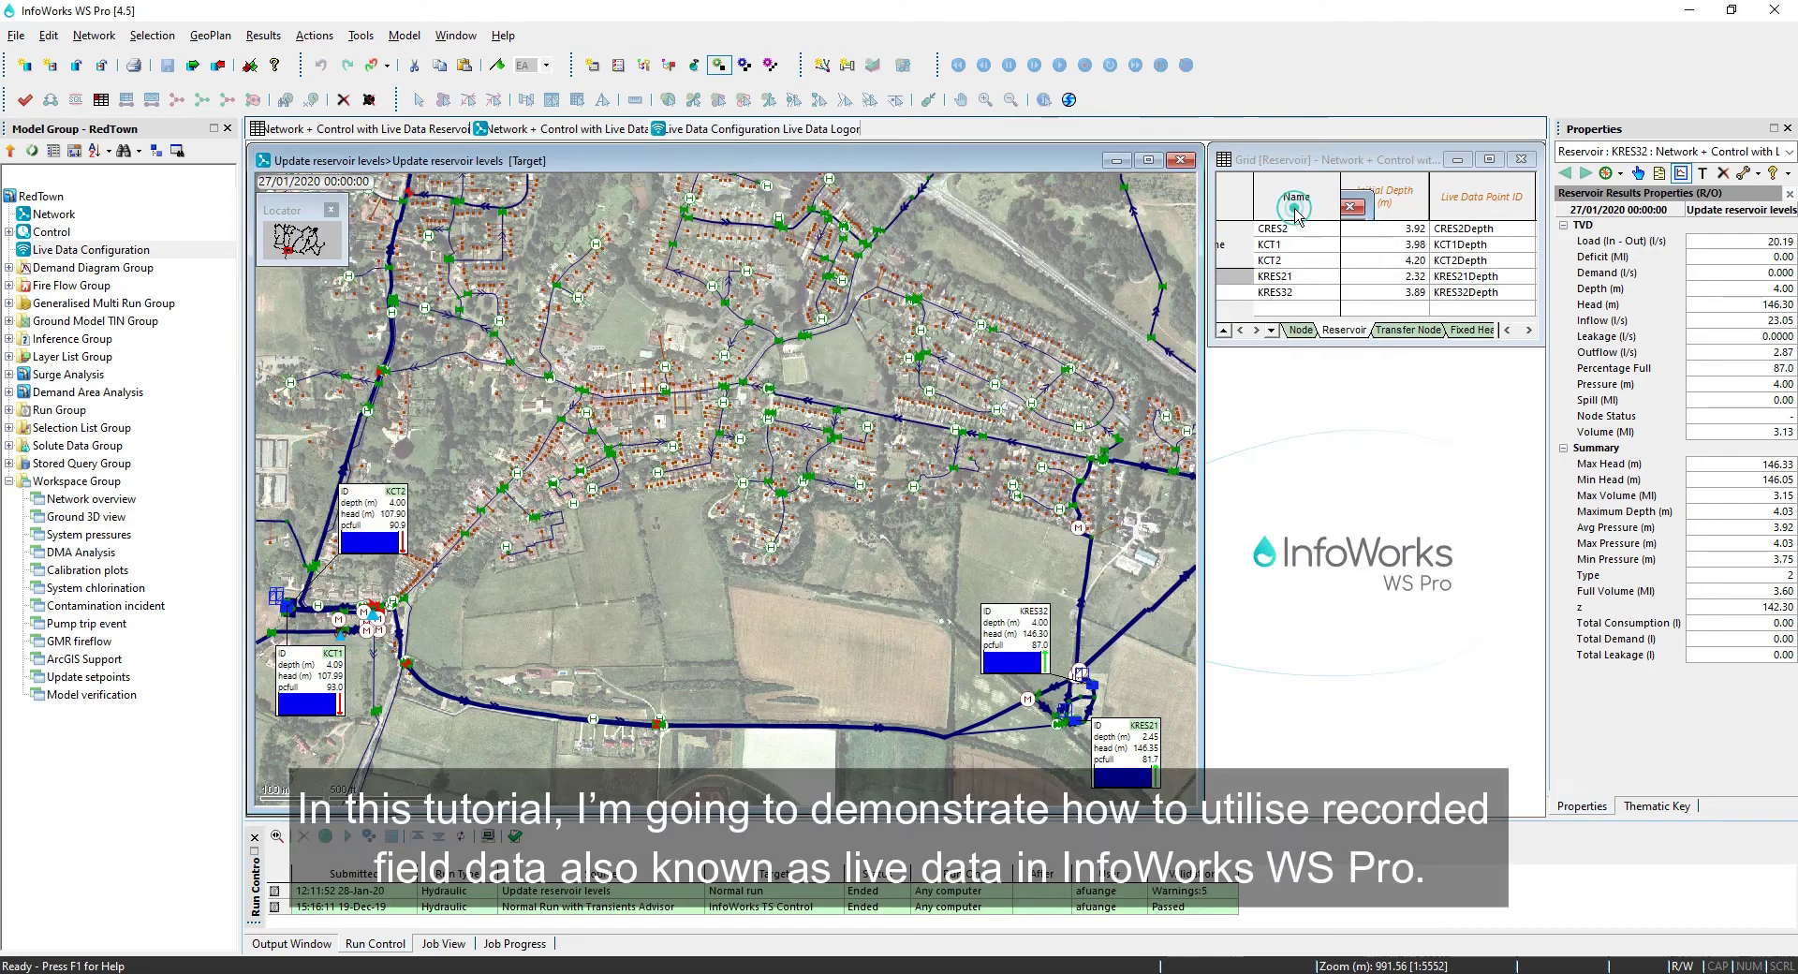
left_click(1295, 213)
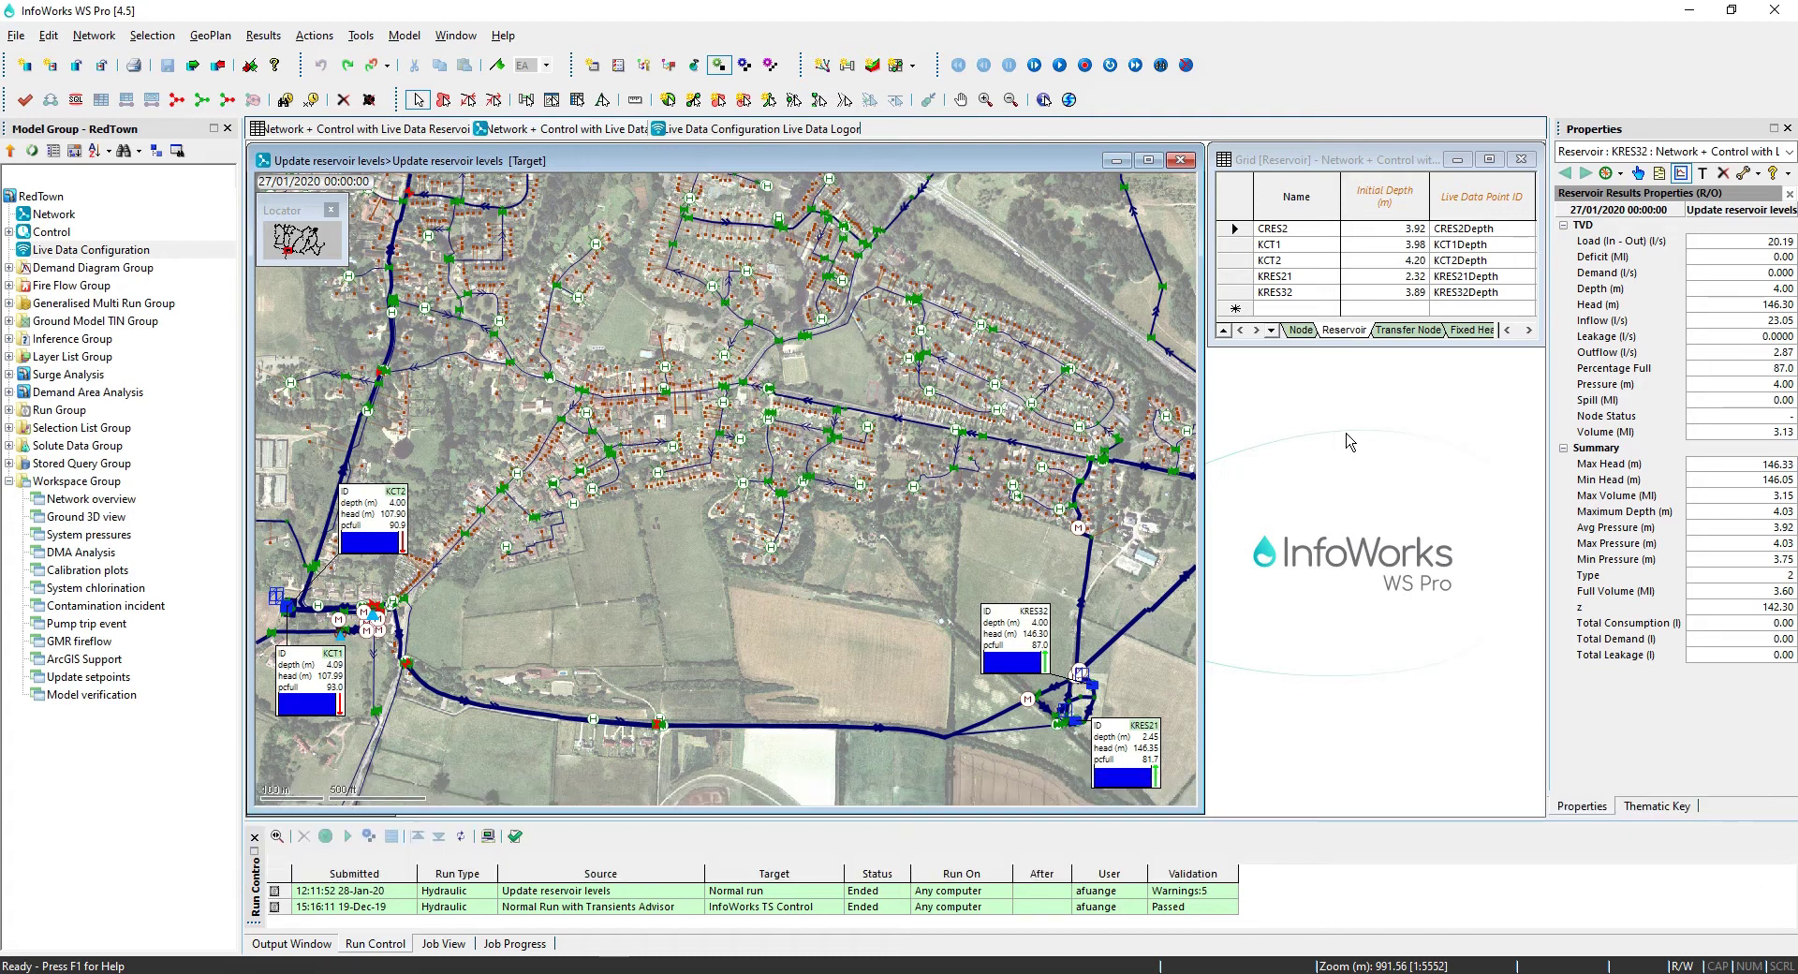
Set the control time interval to start 30 January 2020 and end 31 January 2020.
left_click(1349, 332)
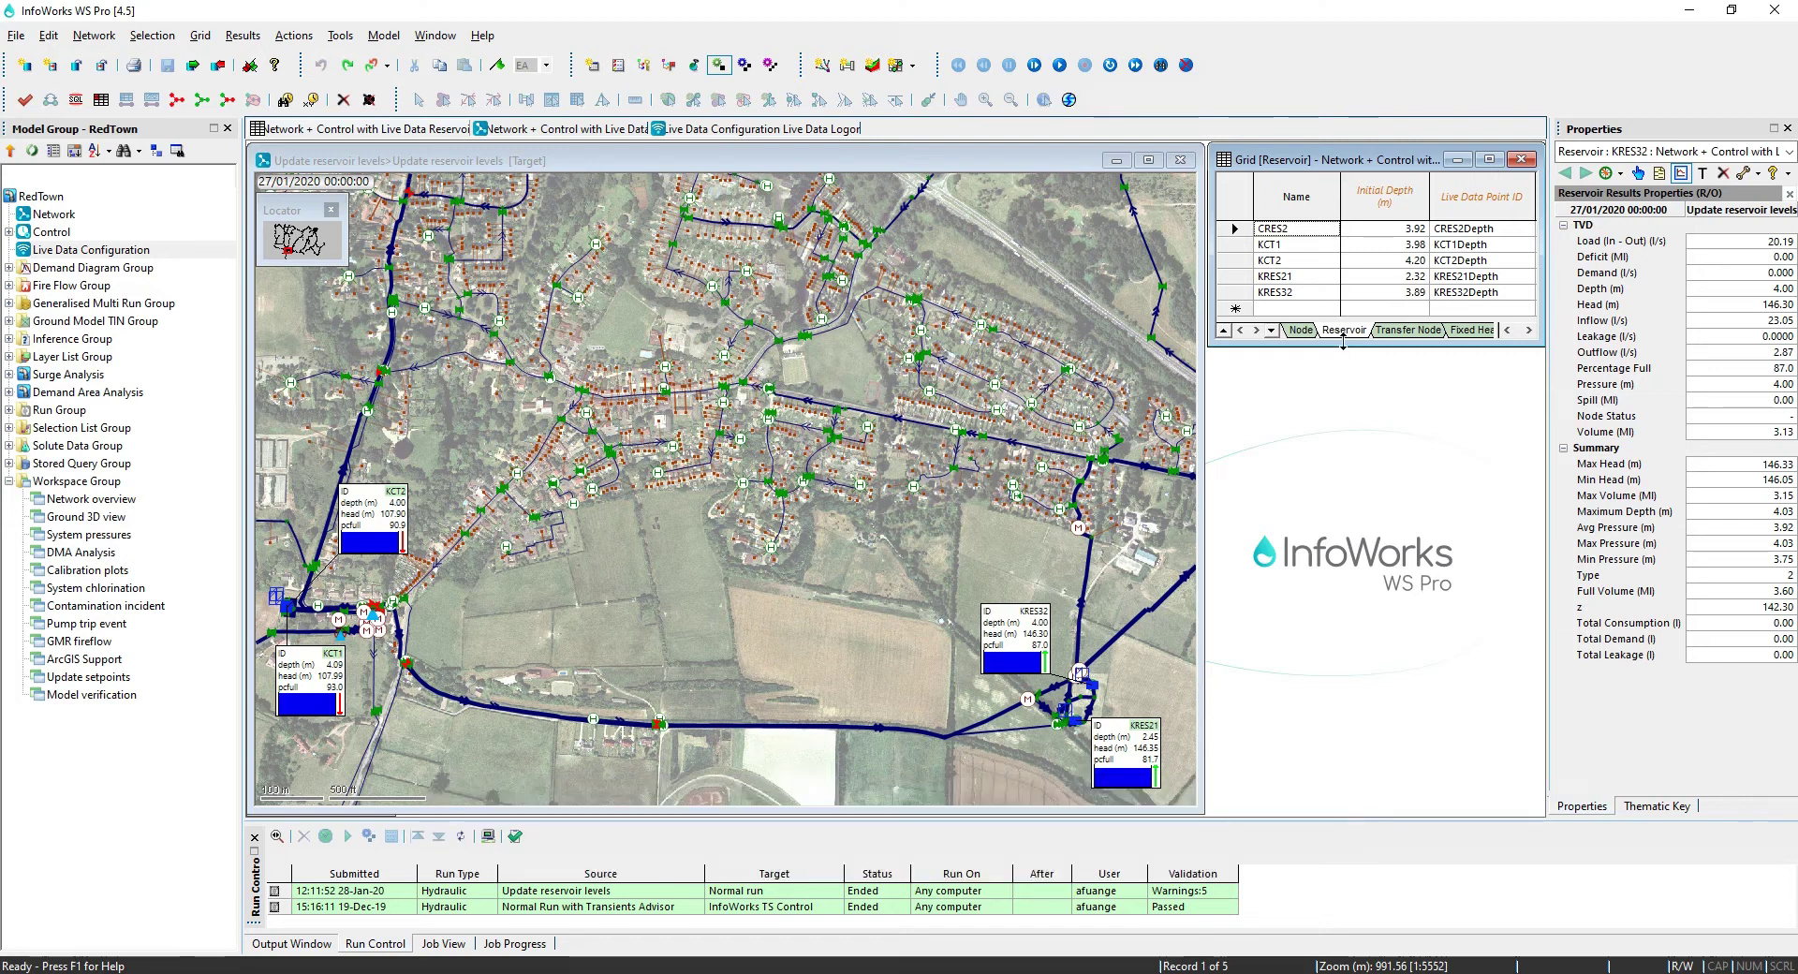
left_click(95, 35)
left_click(207, 474)
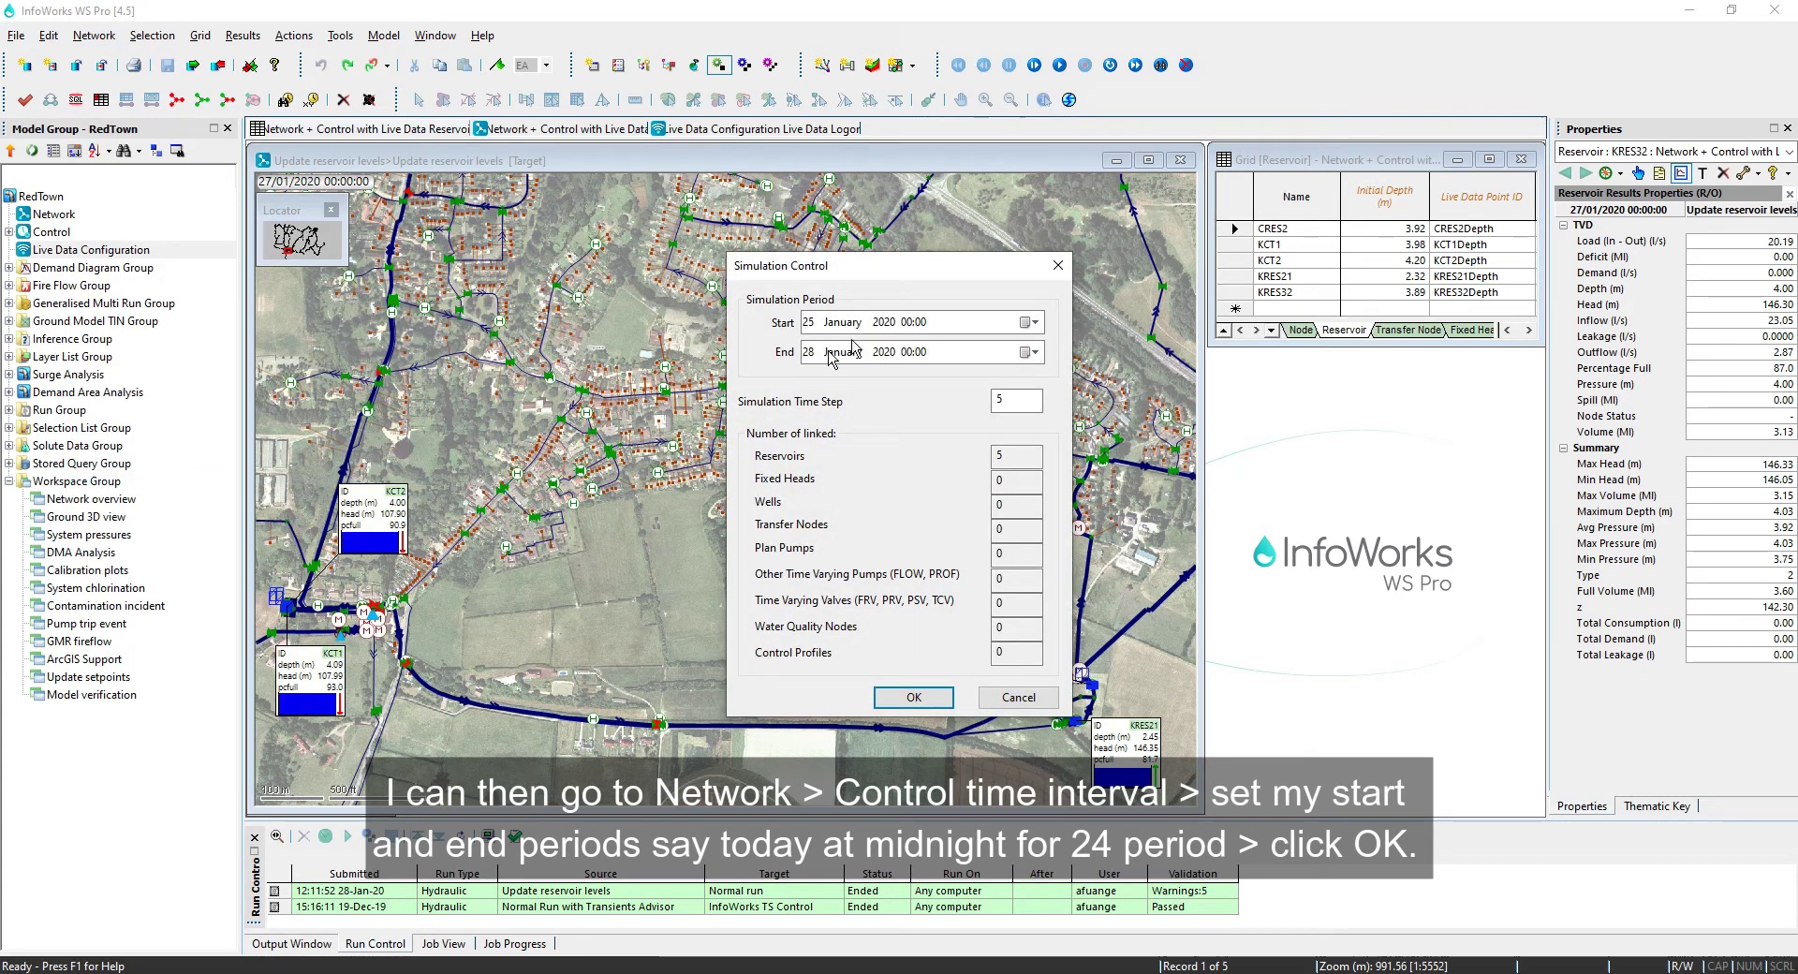
left_click(1029, 322)
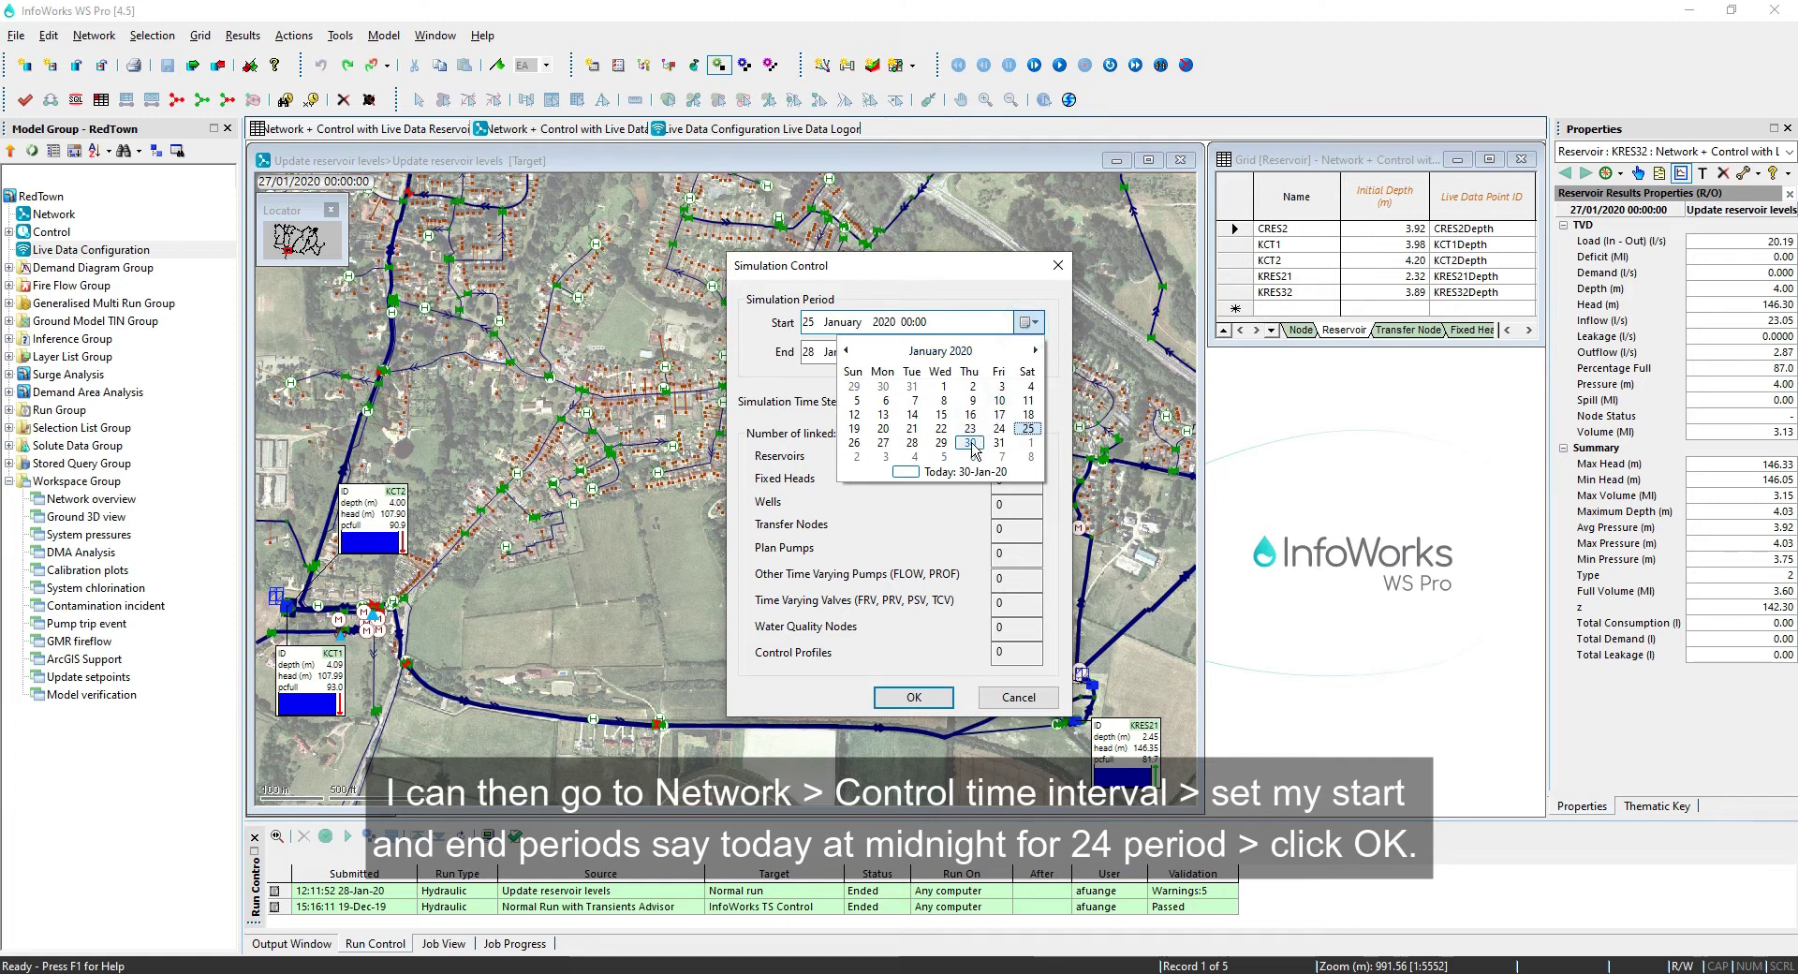
left_click(904, 474)
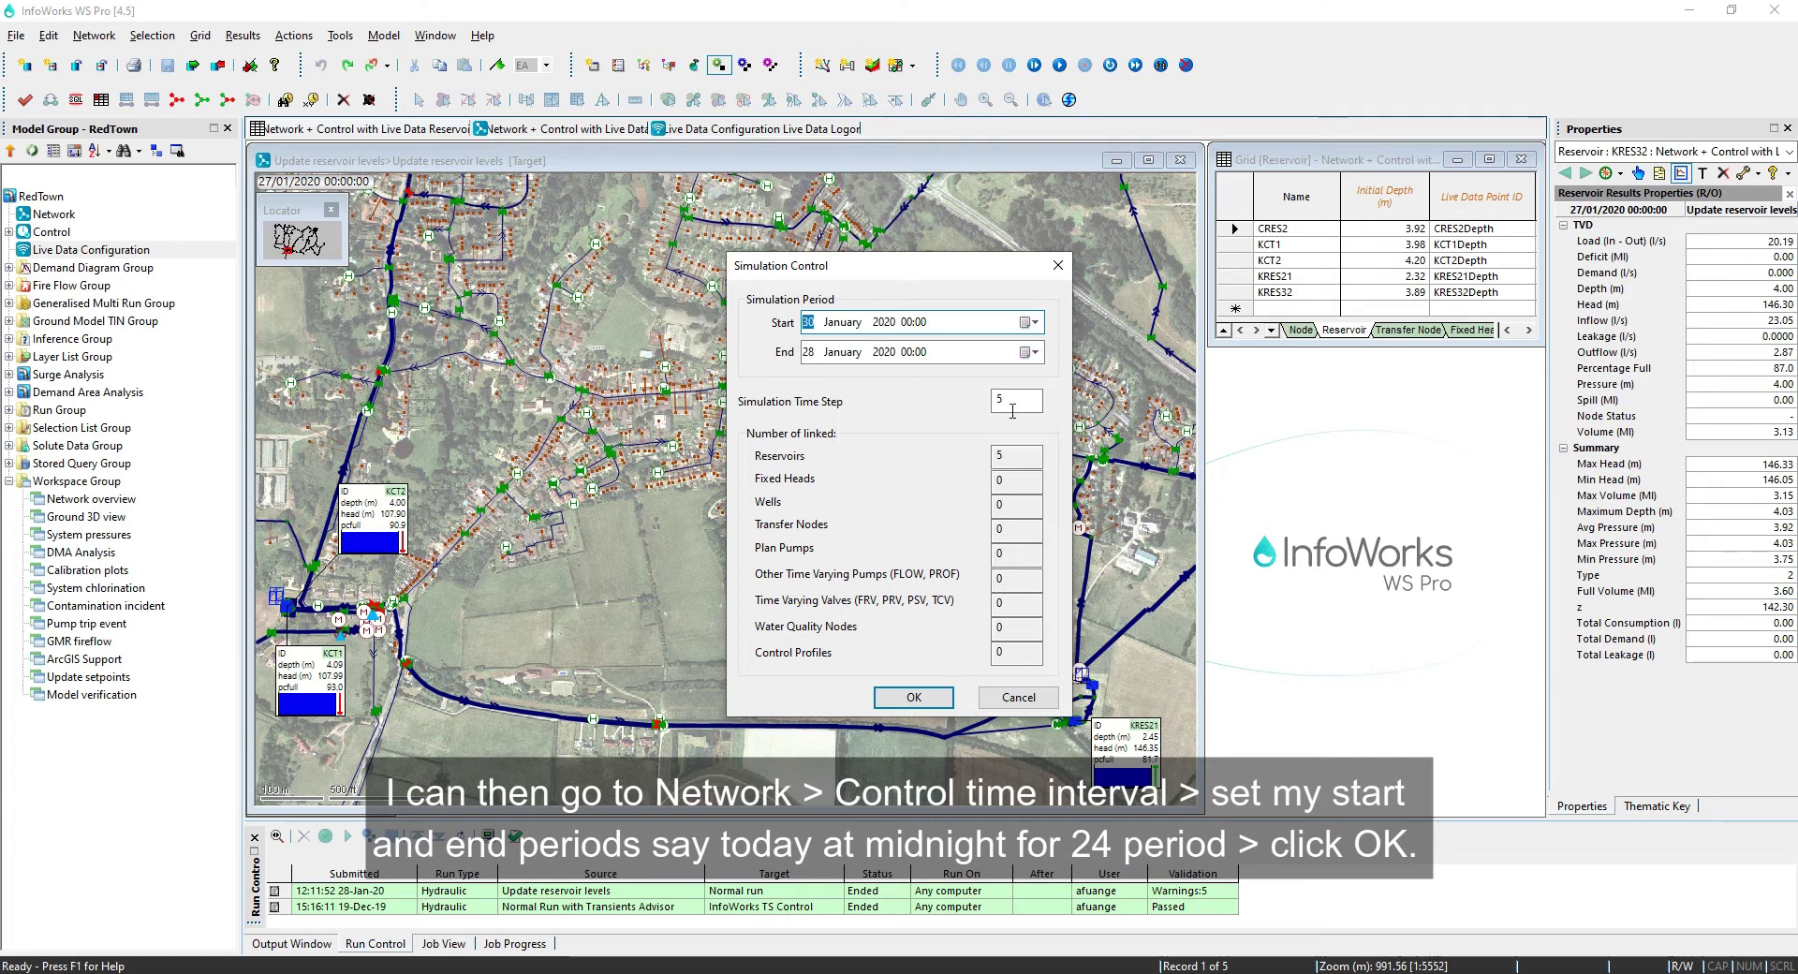
left_click(1029, 353)
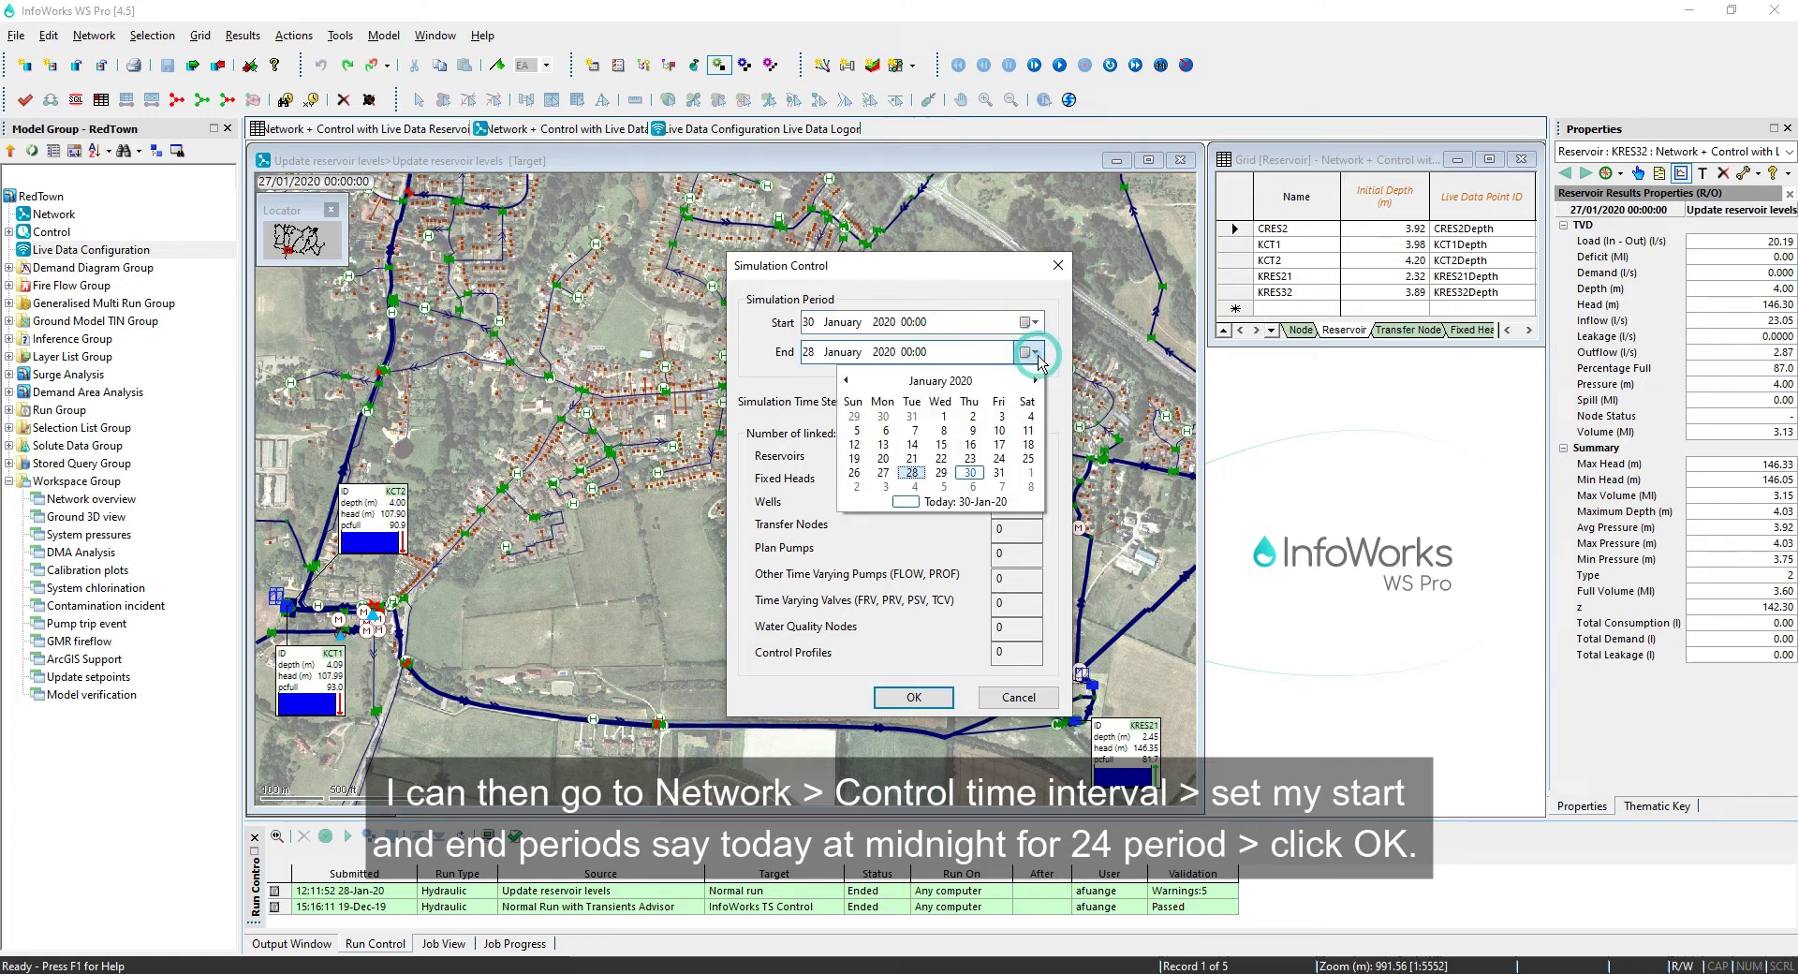
left_click(999, 472)
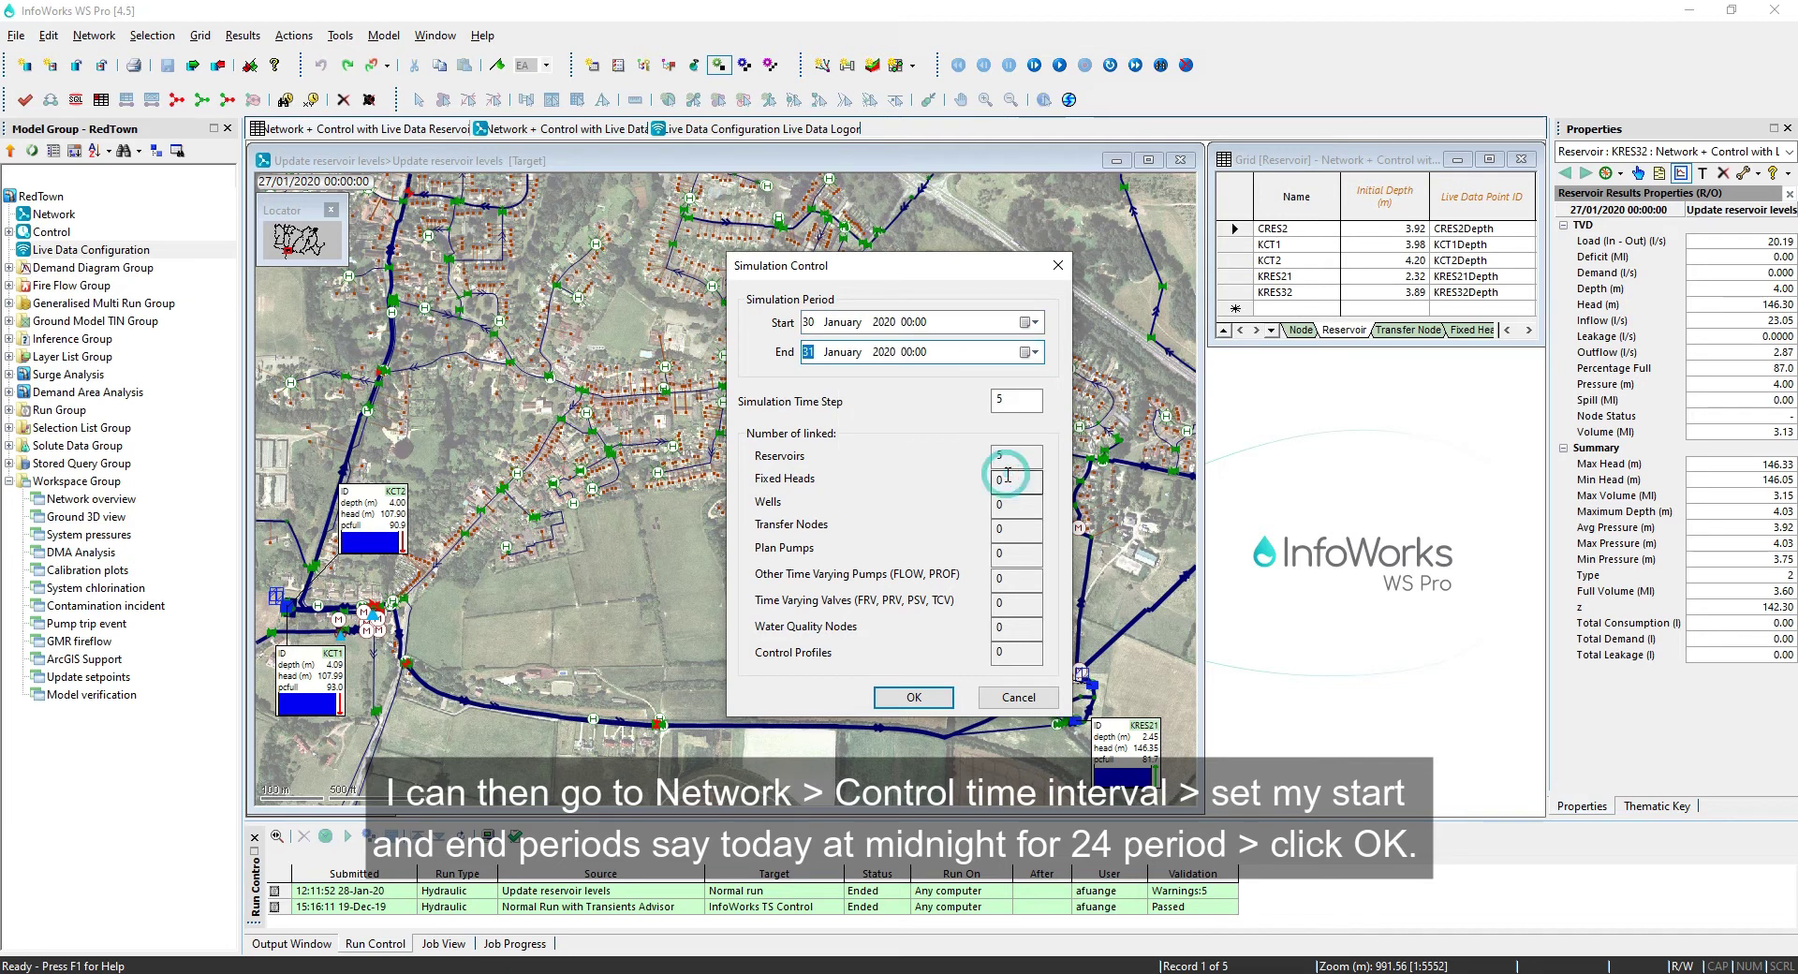
left_click(949, 697)
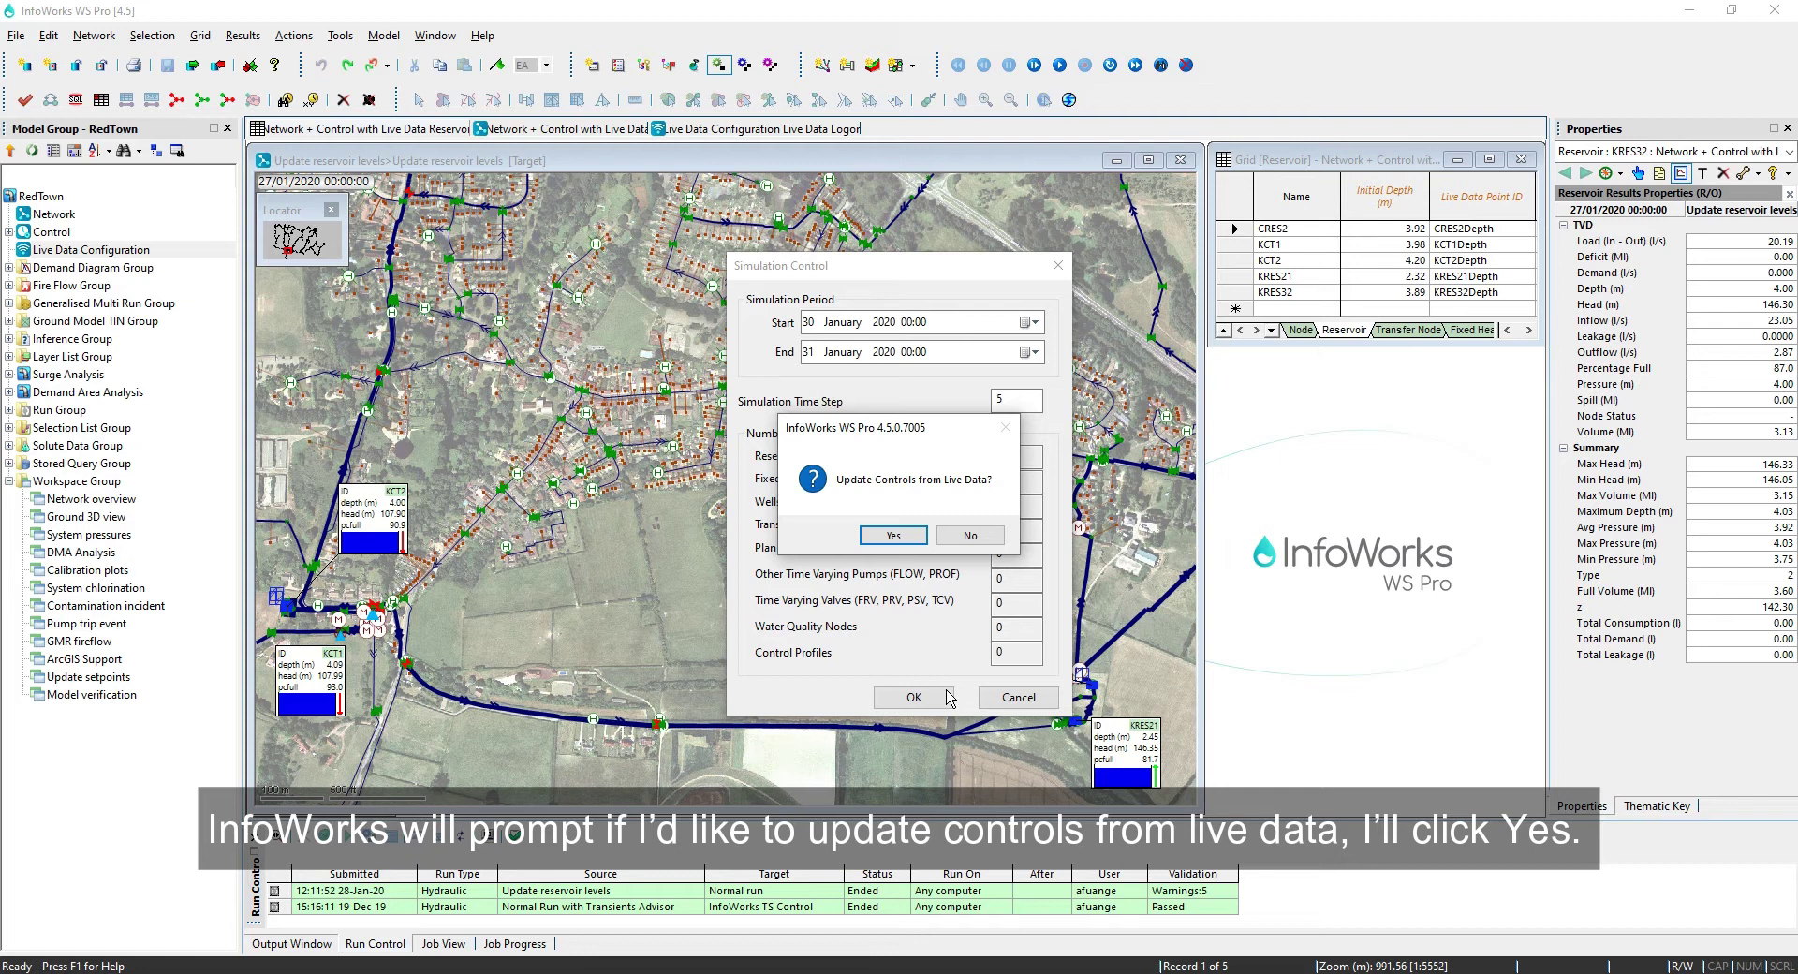
Accept updating controls from live data so reservoir depths change, e.g. CRES2 to 4.04, KRES21 to 2.46.
left_click(893, 536)
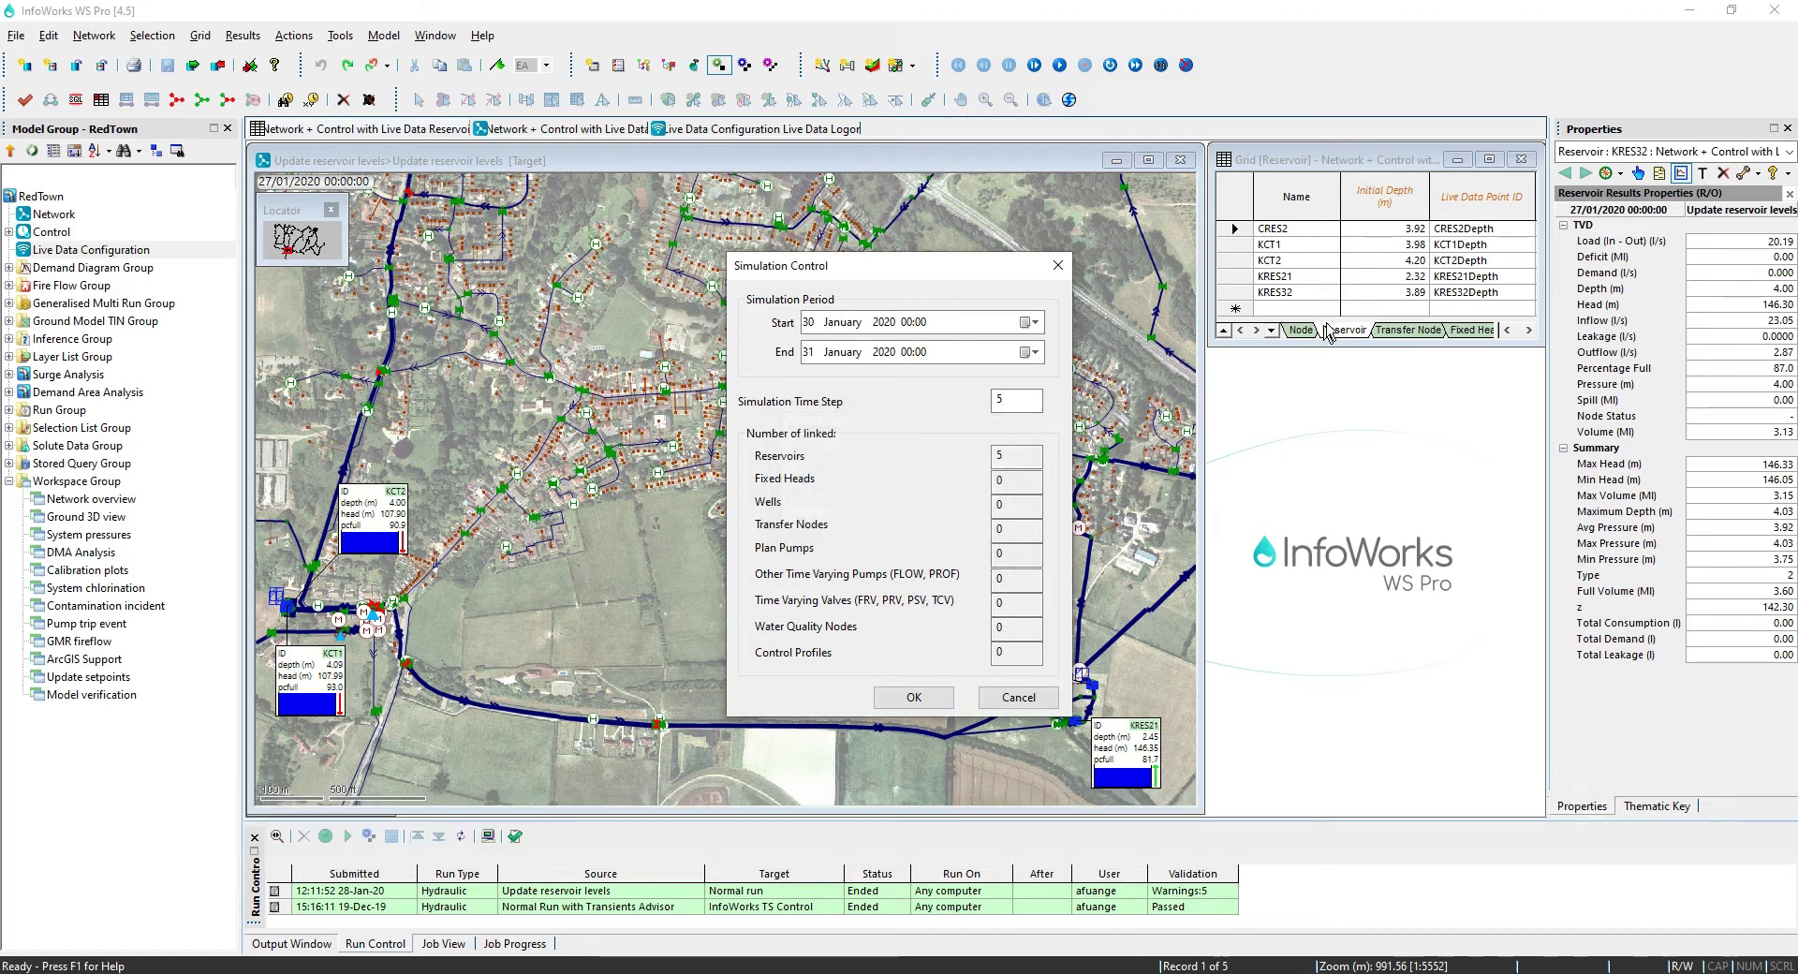
key("Return")
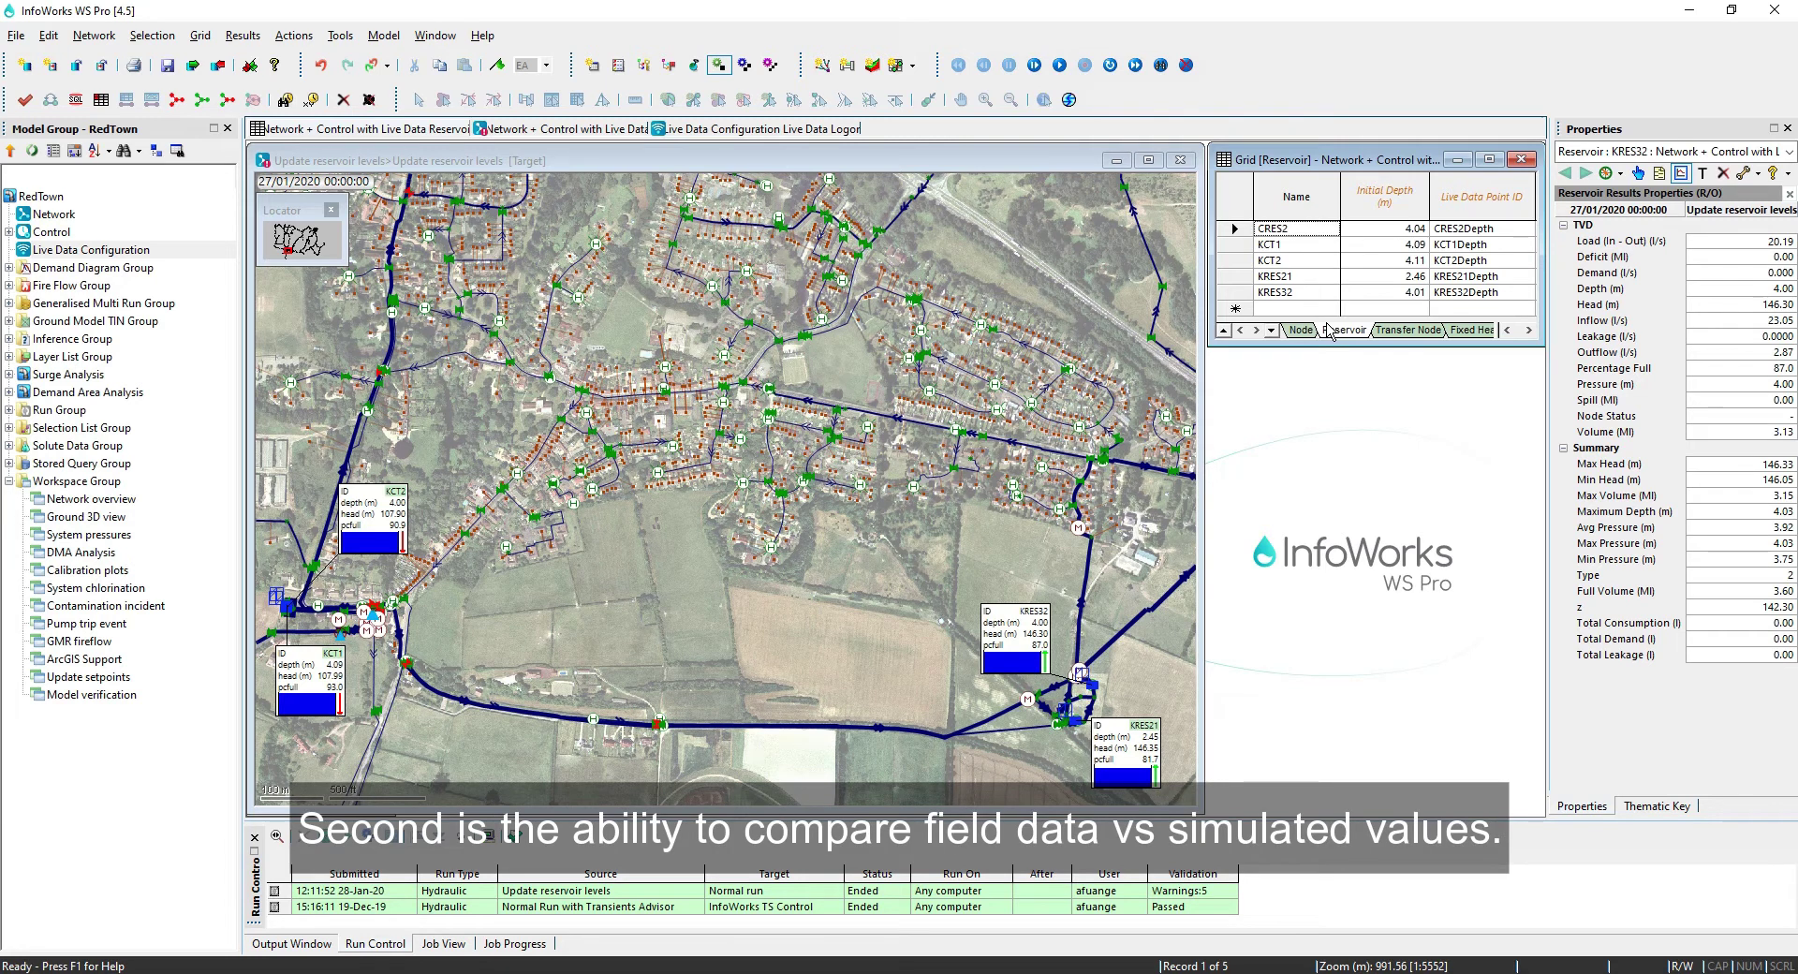
Open Model verification and graph meter 102186's flow with live data, placing the graph beside the map.
right_click(73, 704)
left_click(107, 716)
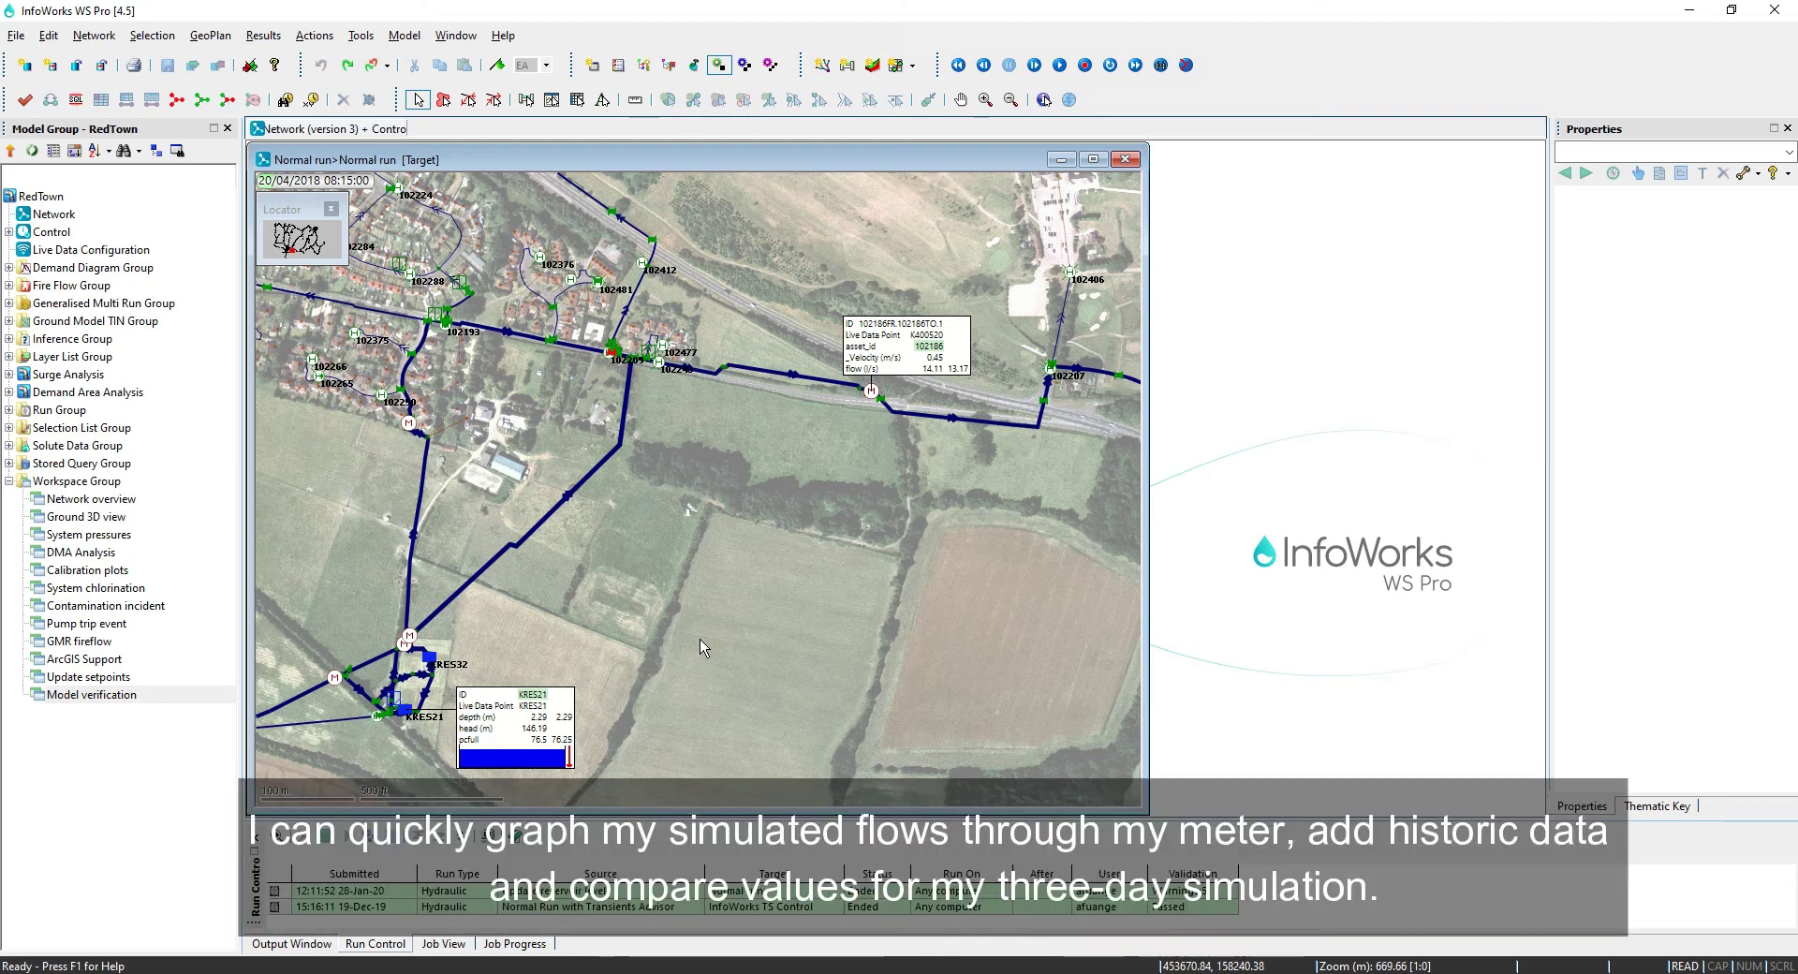
left_click(552, 99)
left_click(888, 420)
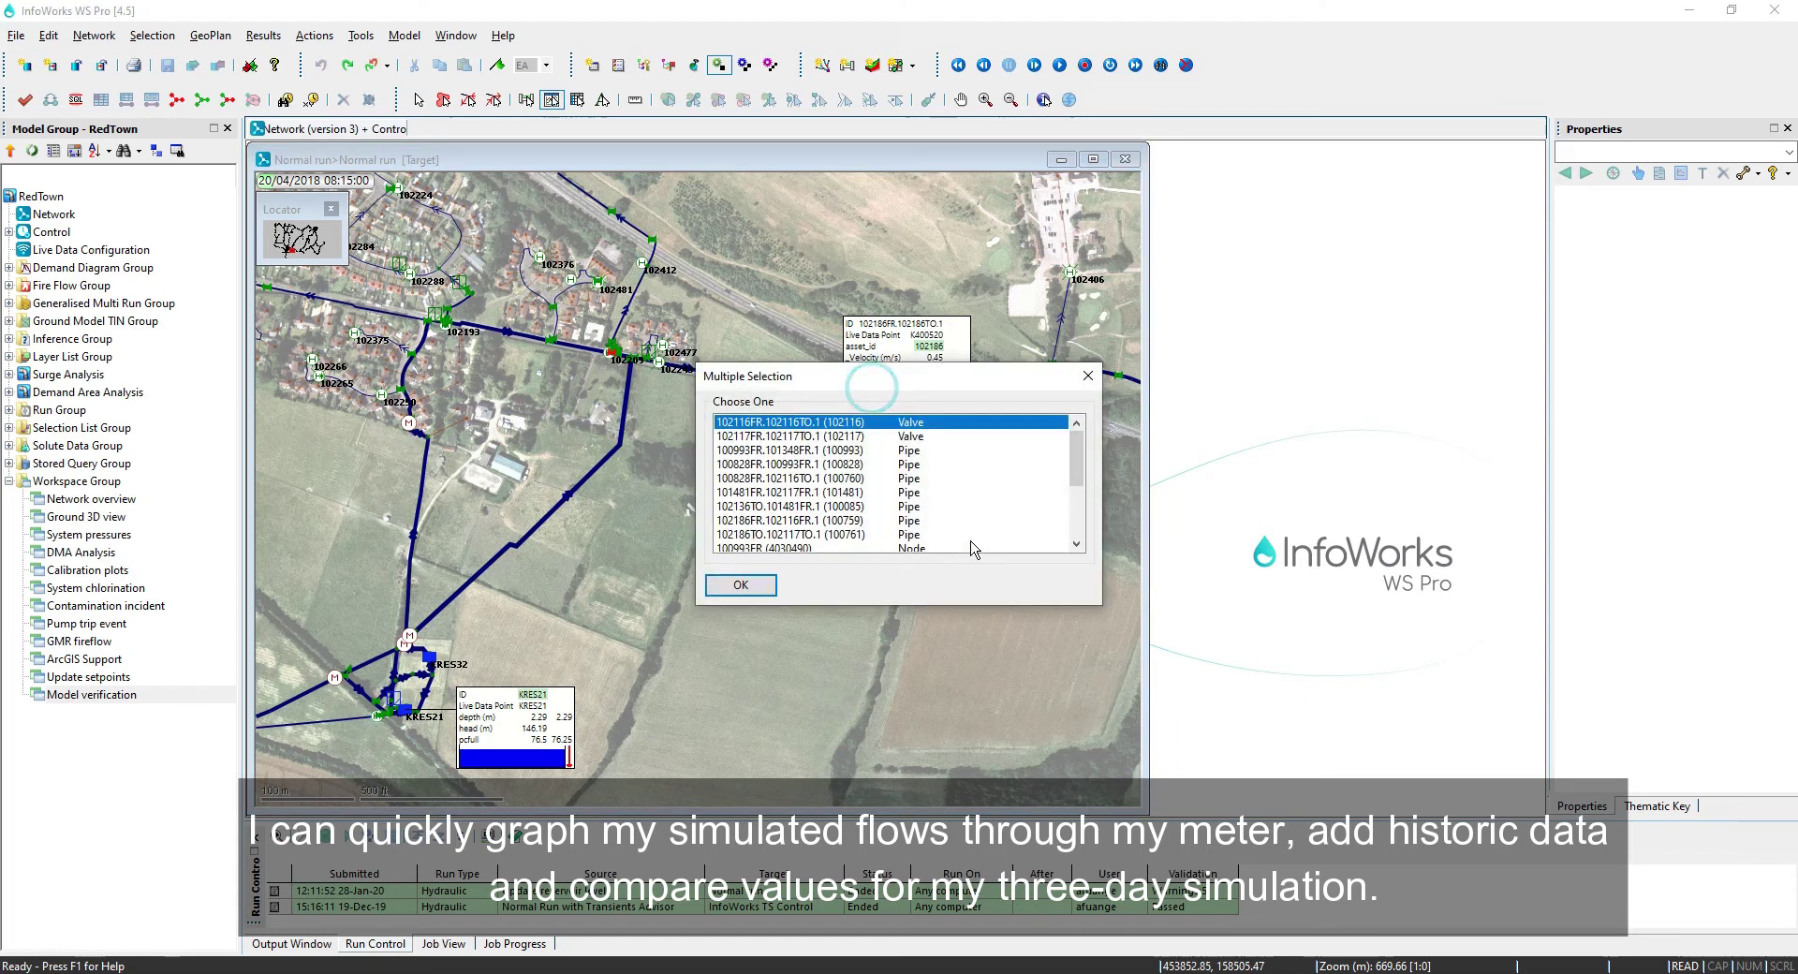
double_click(853, 534)
left_click(784, 404)
left_click(1063, 594)
left_click(765, 538)
left_click_drag(590, 265, 1399, 172)
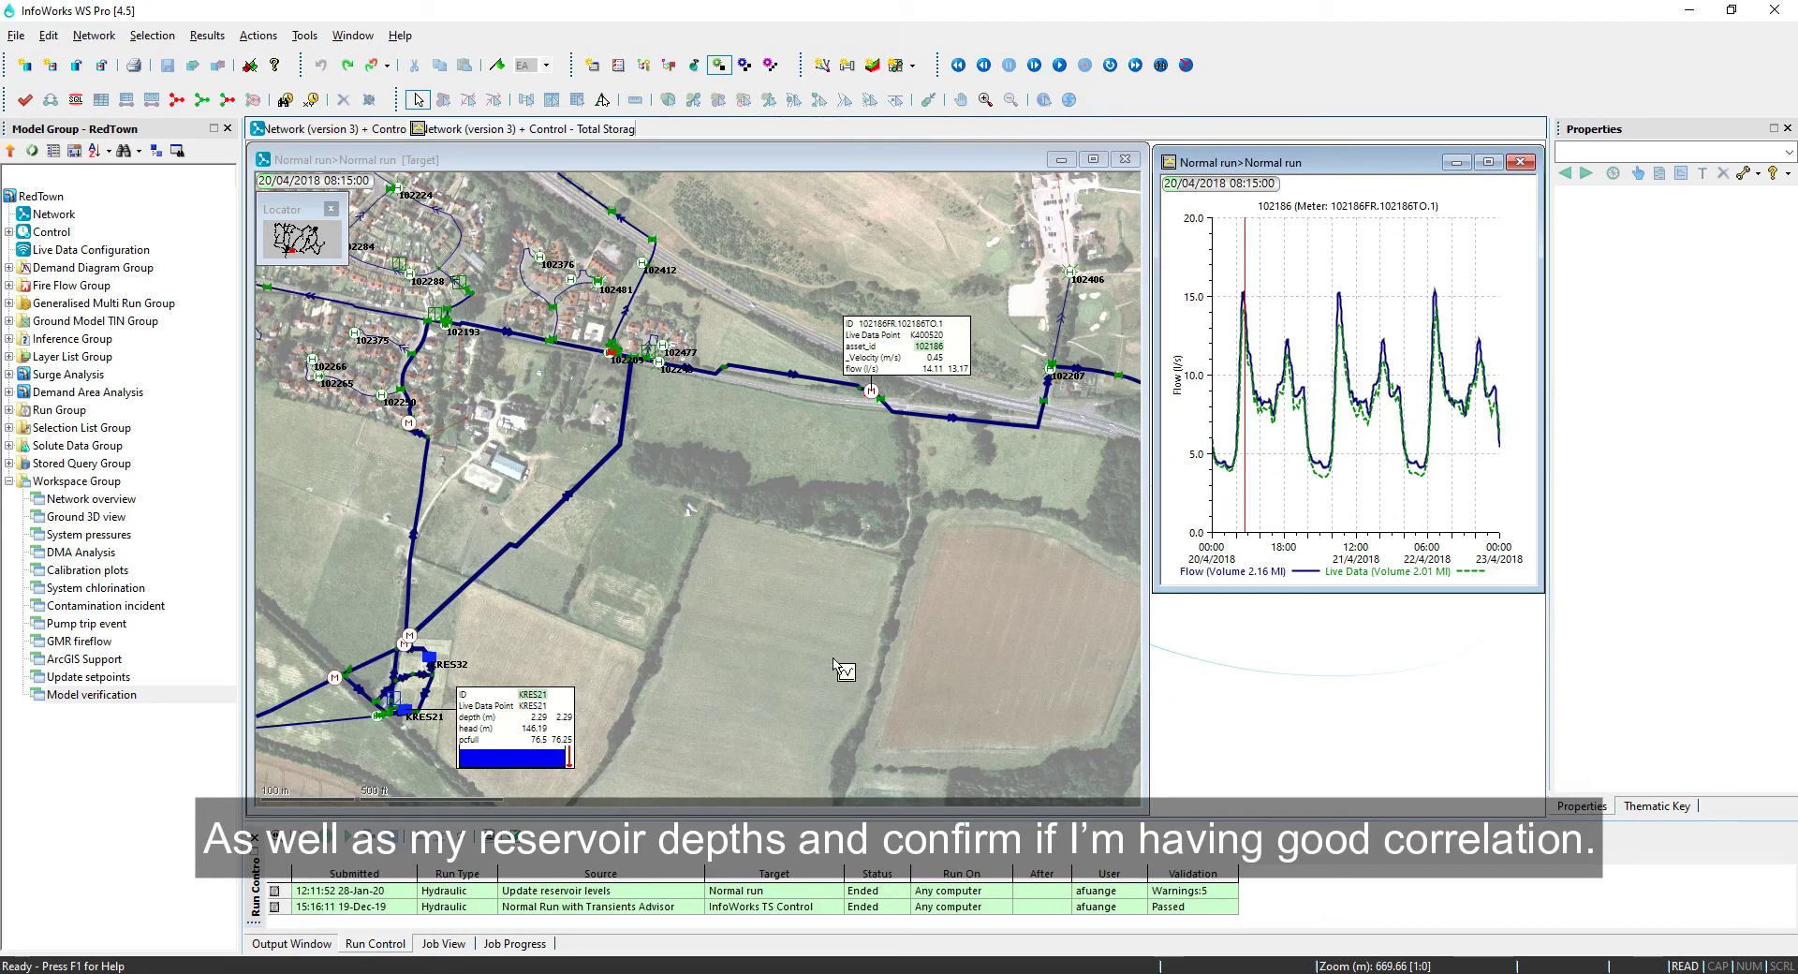
Graph reservoir KRES21's depth (m) against its live data.
left_click(410, 714)
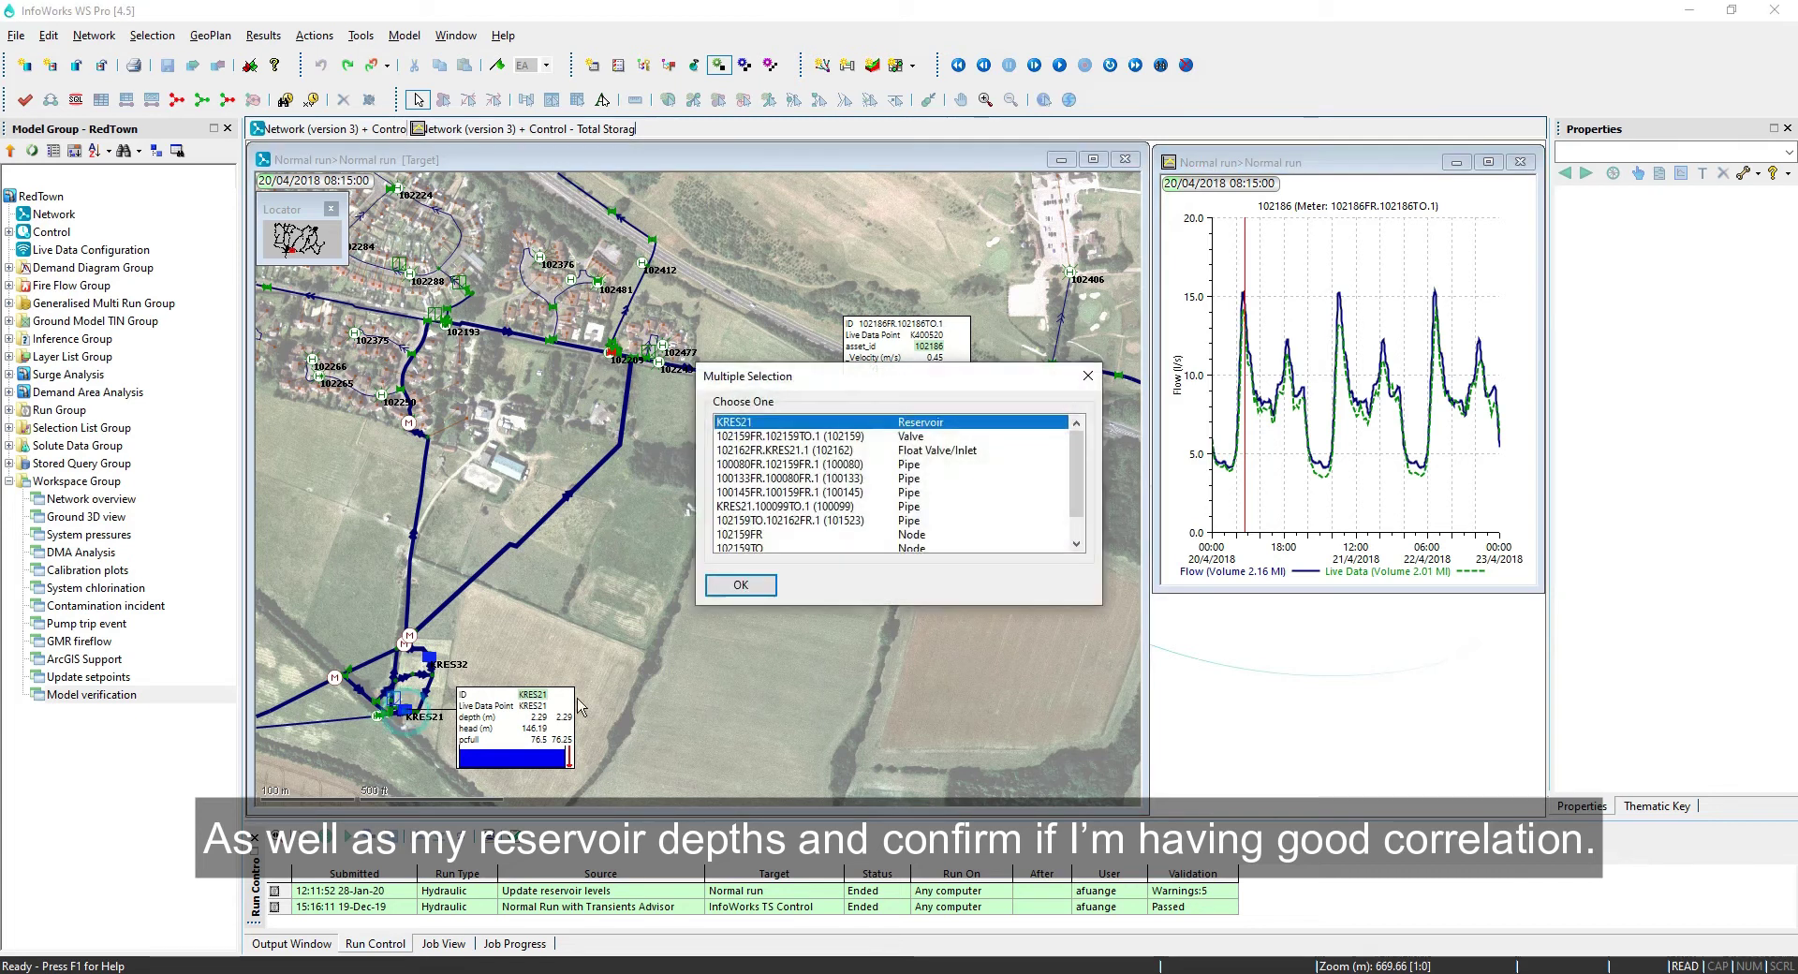
left_click(755, 585)
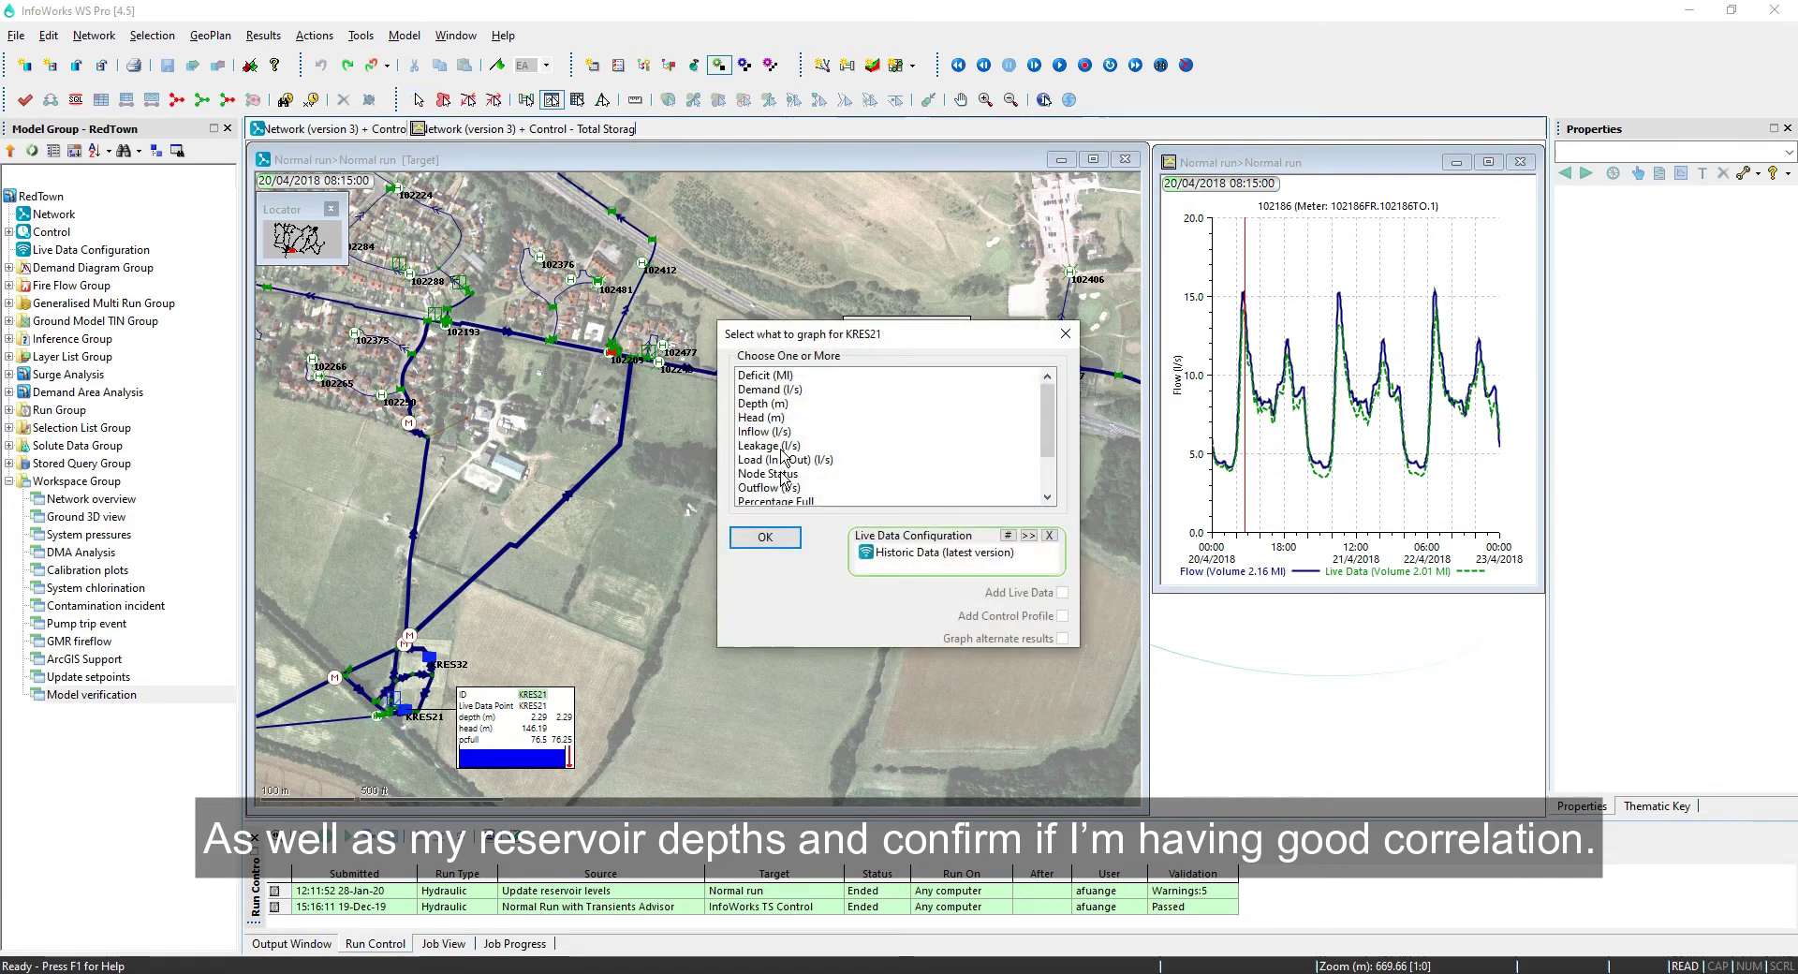
left_click(781, 404)
left_click(765, 536)
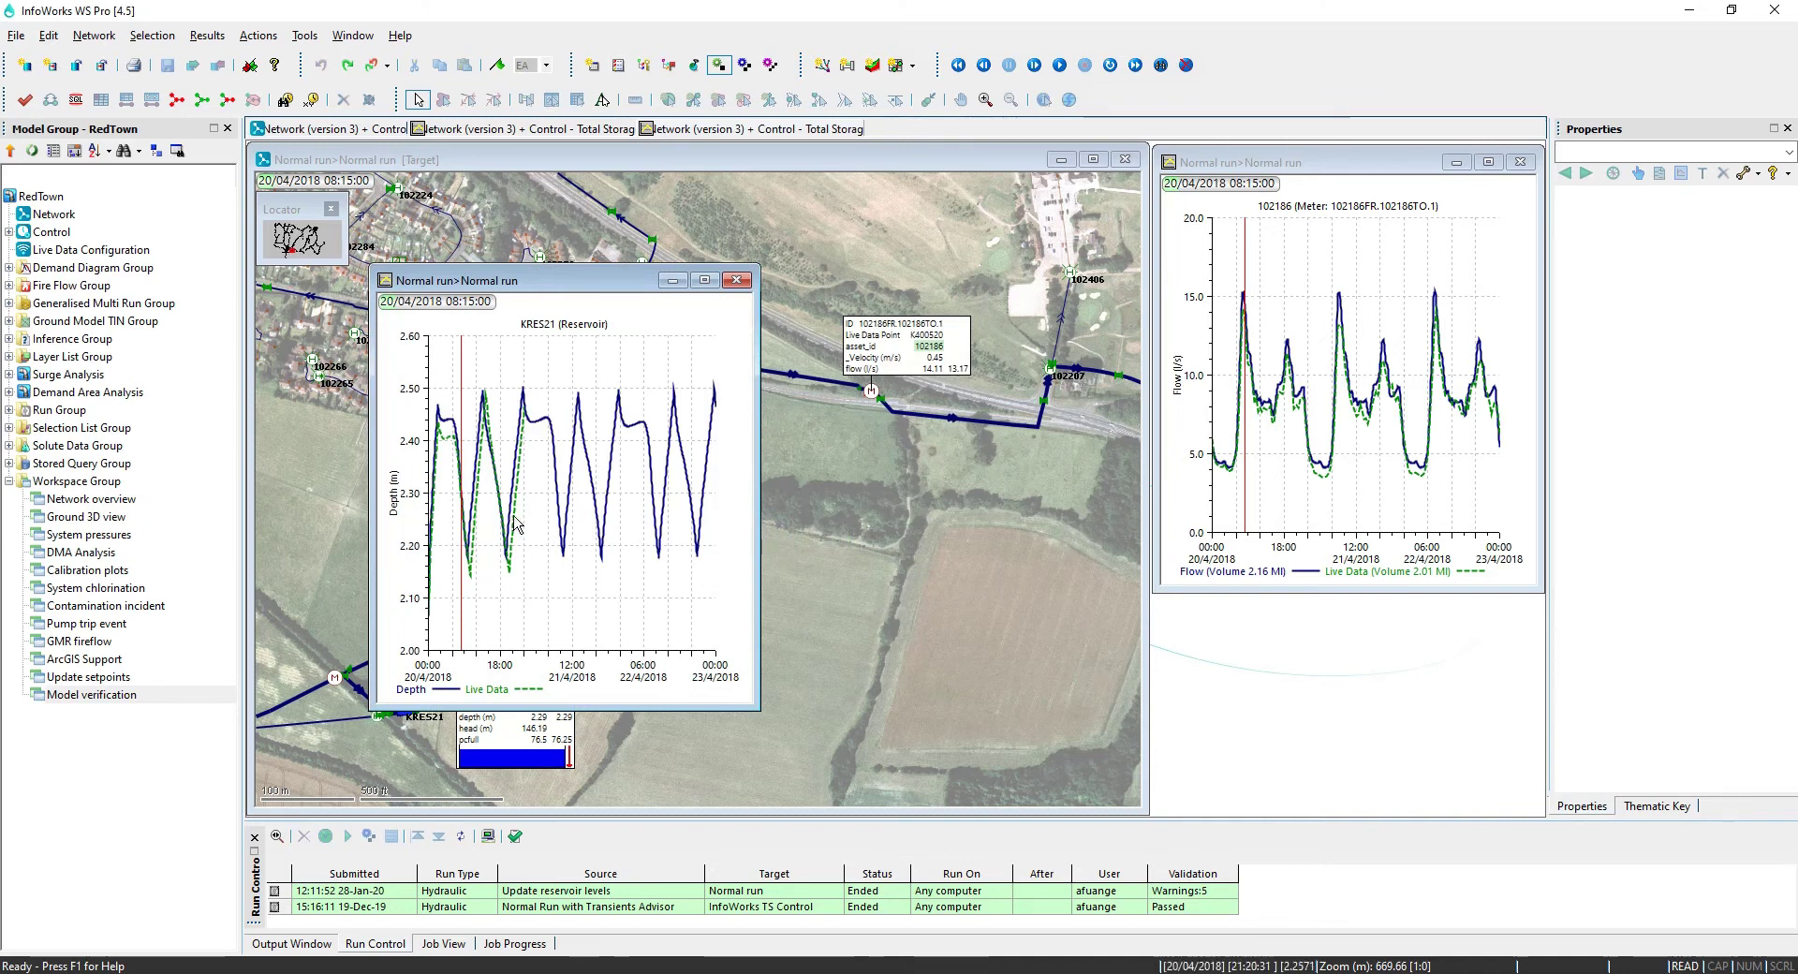
mouse_move(514, 523)
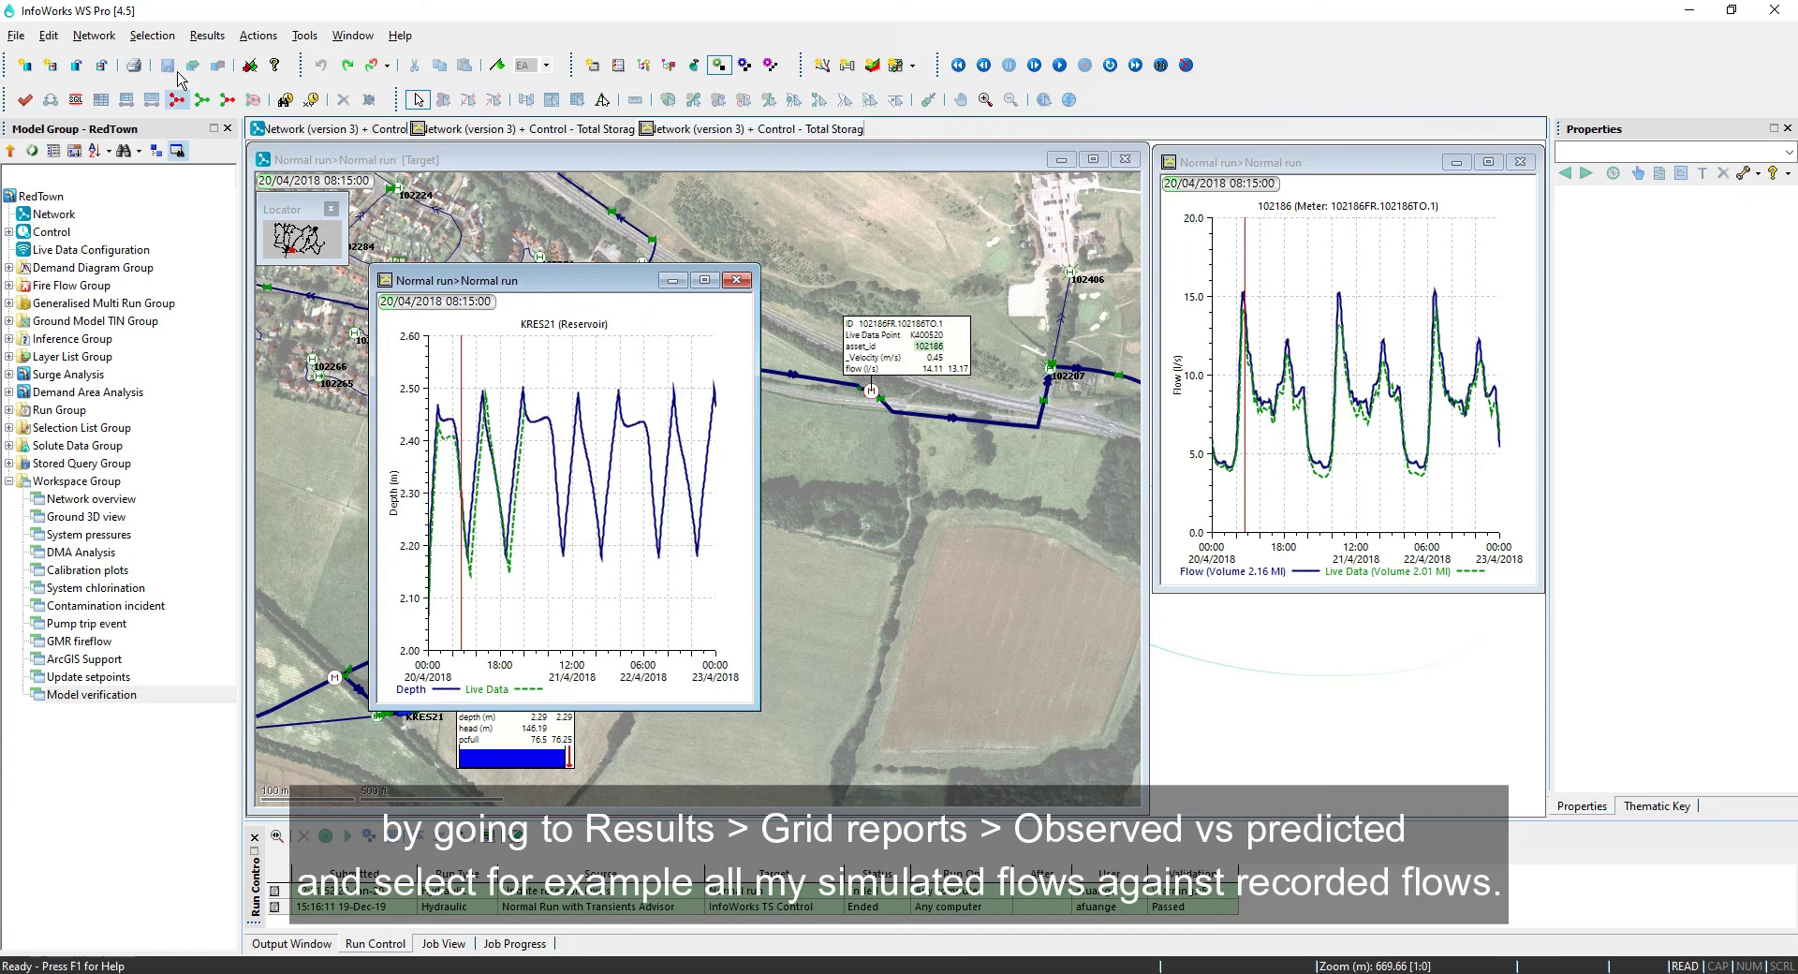
Produce the Observed vs predicted grid report for Flow from Results > Grid reports.
left_click(207, 35)
mouse_move(214, 84)
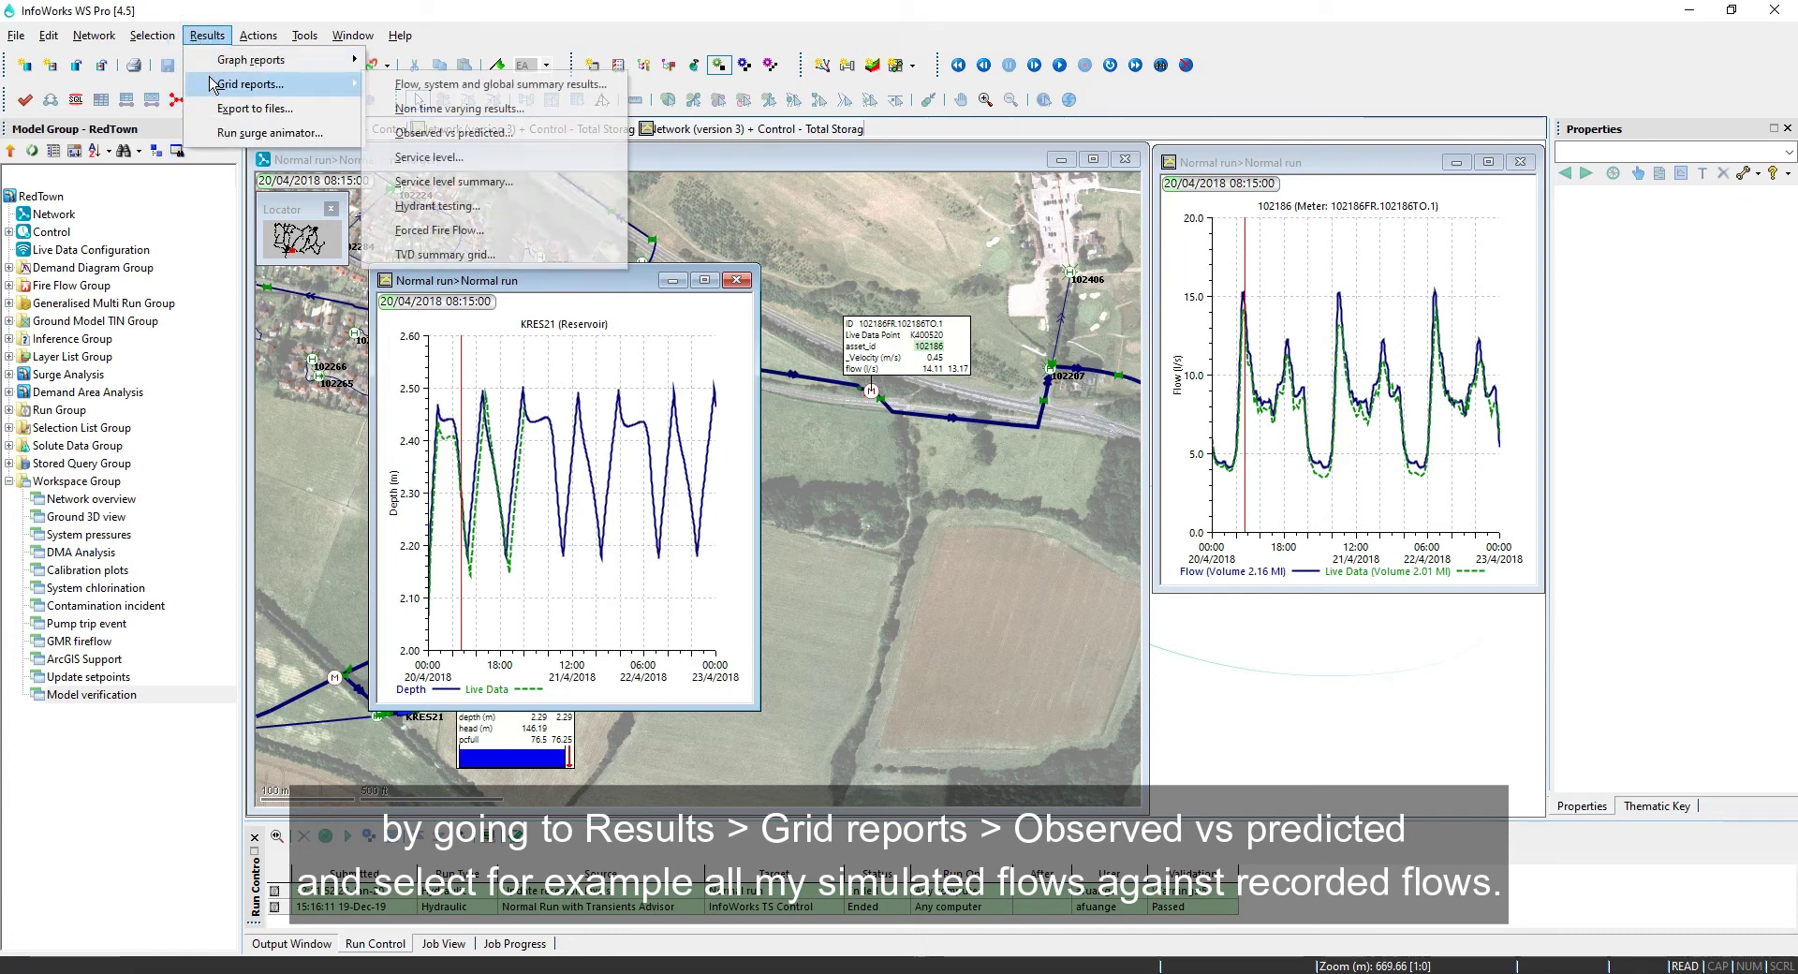
left_click(482, 137)
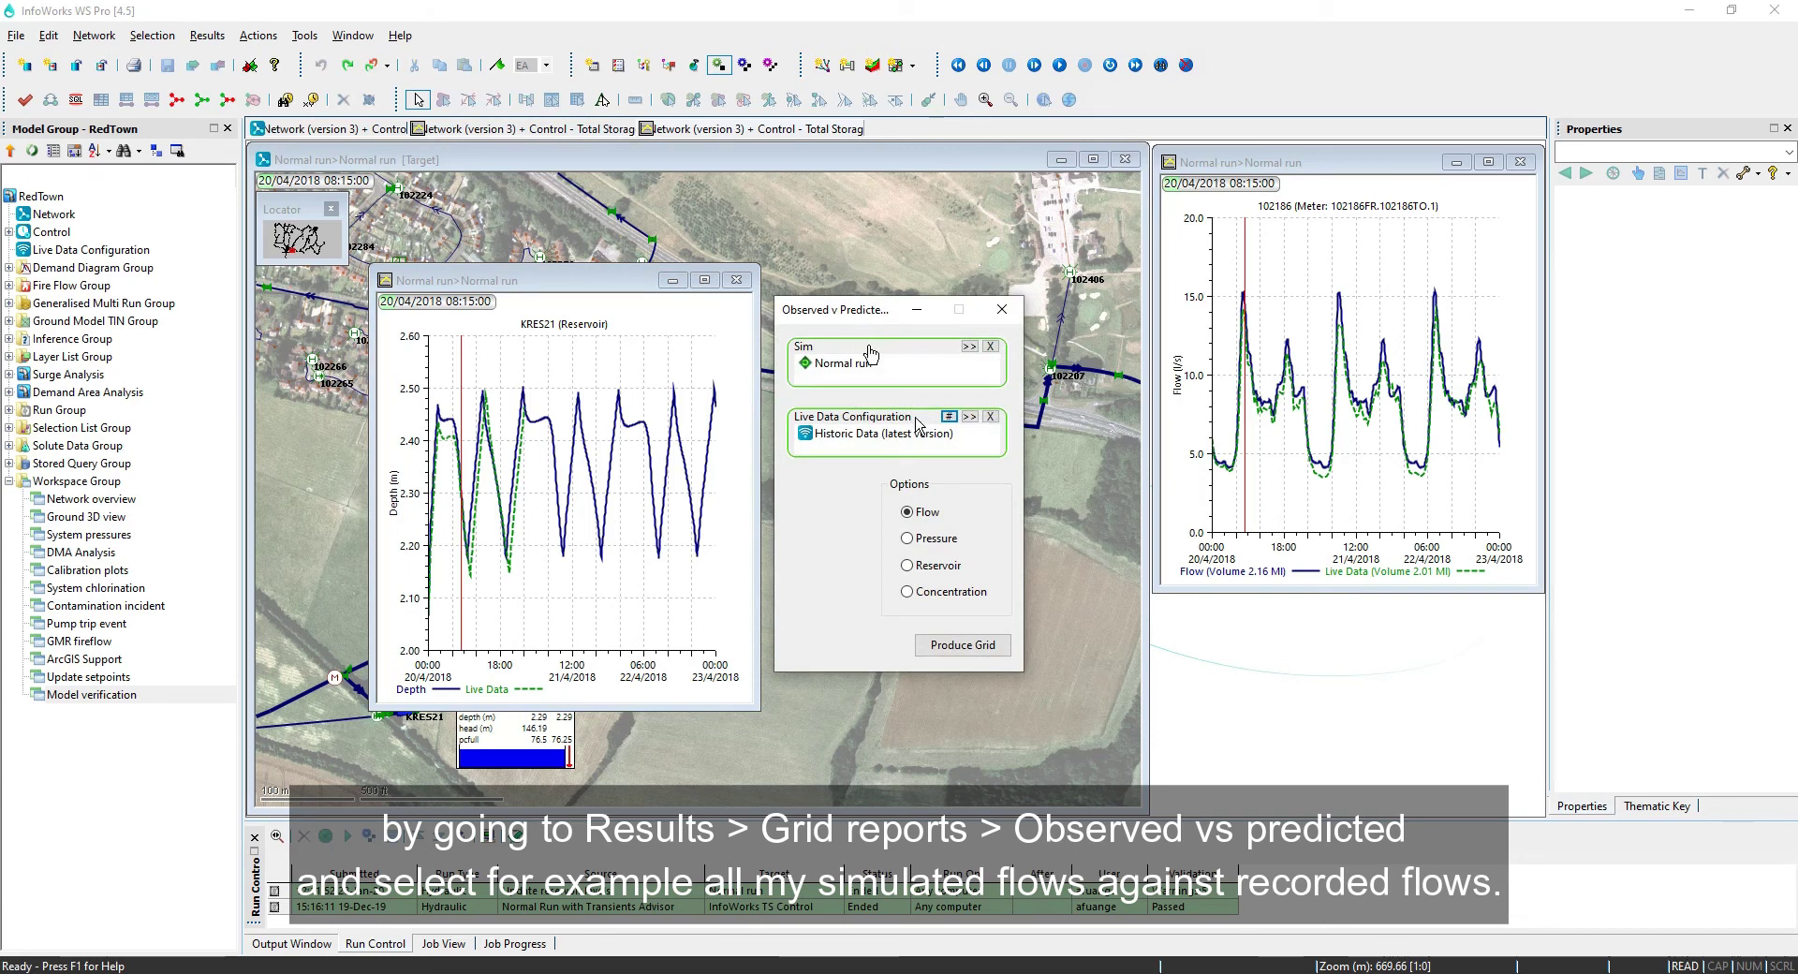
left_click(956, 647)
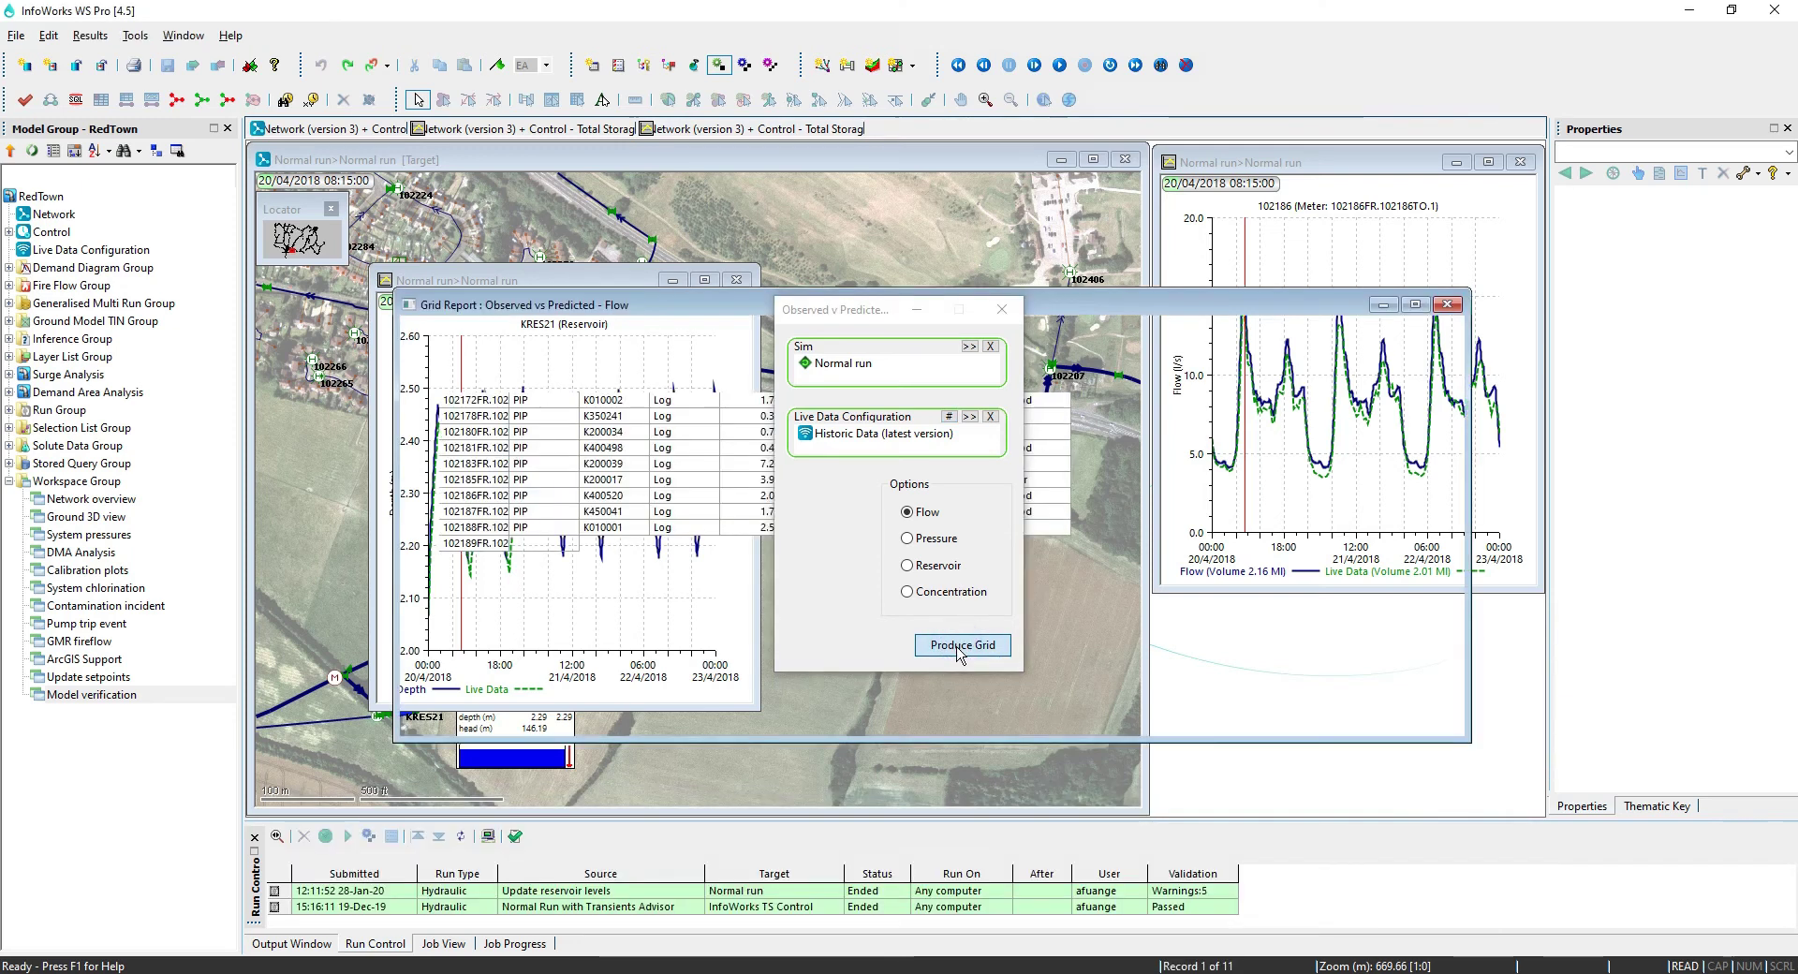